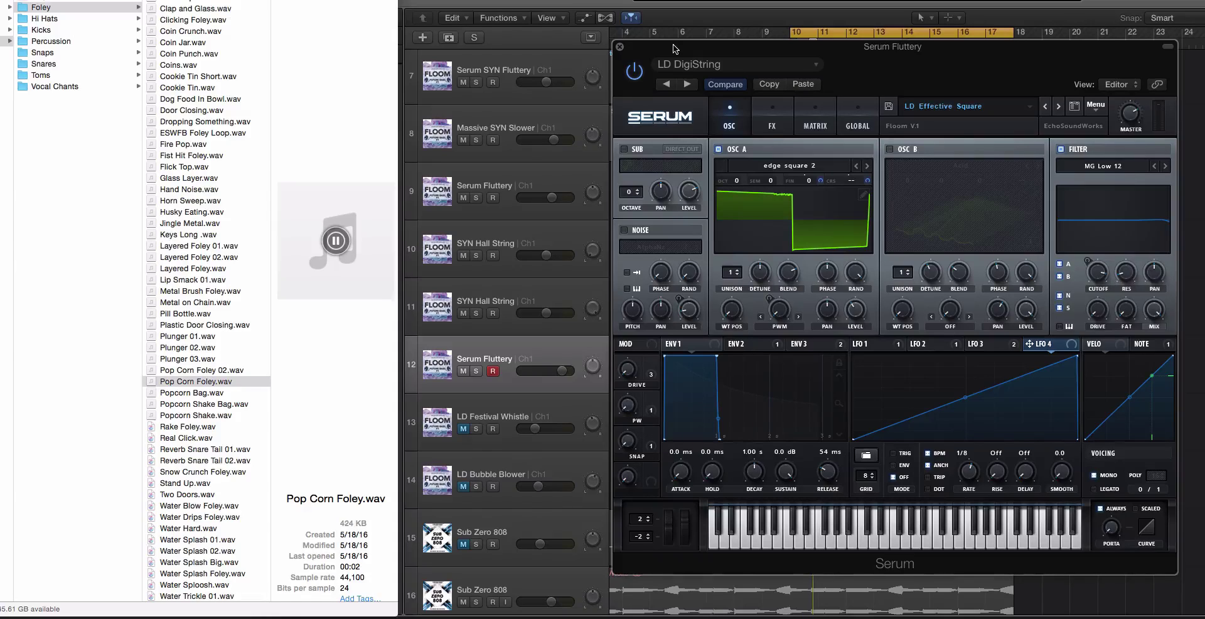
Step: Move the Serum window aside and show Logic's inspector channel strips
{"action": "left_click_drag", "start_coordinate": [673, 48], "coordinate": [945, 110]}
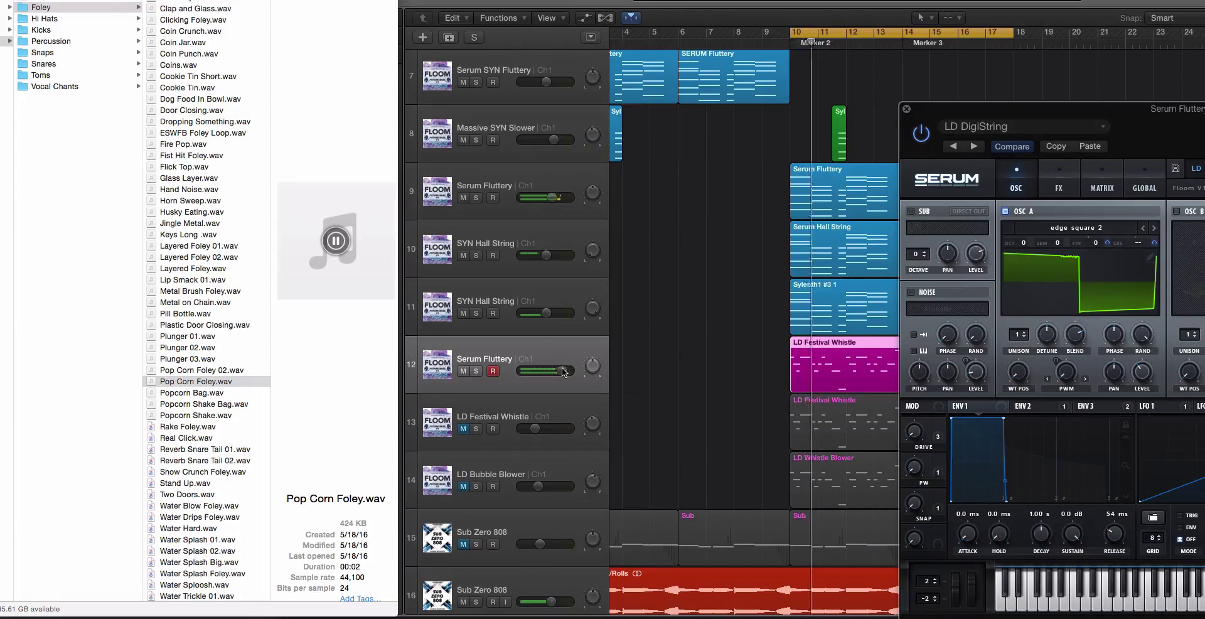
{"action": "left_click_drag", "start_coordinate": [946, 112], "coordinate": [562, 25]}
{"action": "key", "text": "i"}
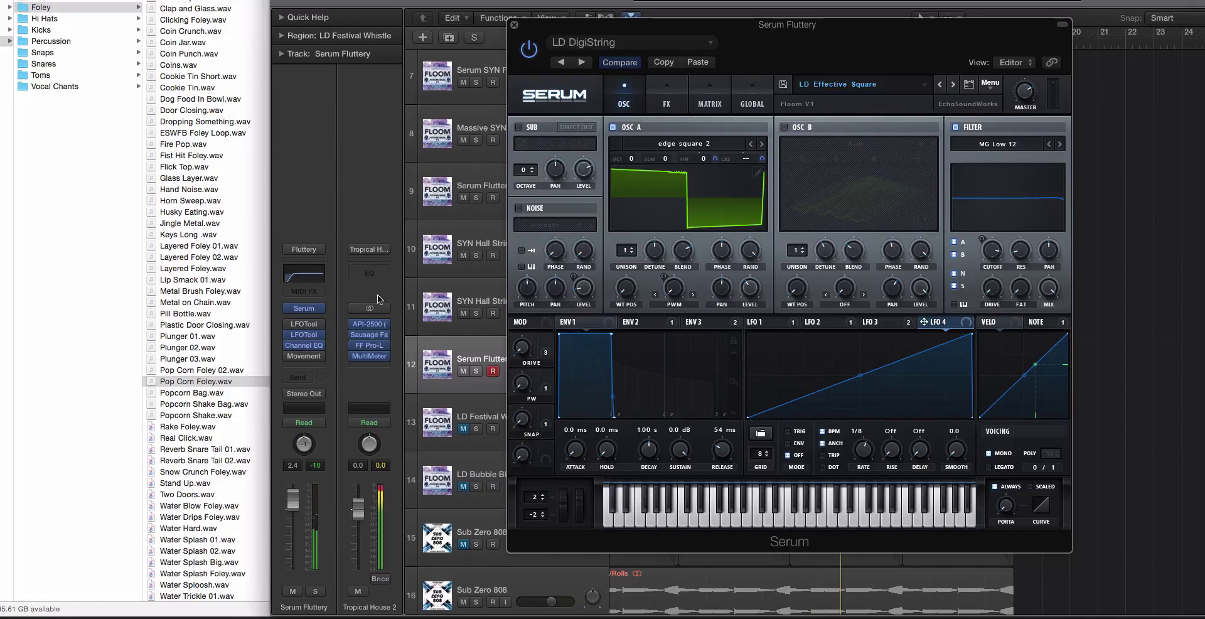
Step: Switch the noise oscillator on, then back off
{"action": "mouse_move", "coordinate": [296, 334]}
{"action": "left_click", "coordinate": [519, 208]}
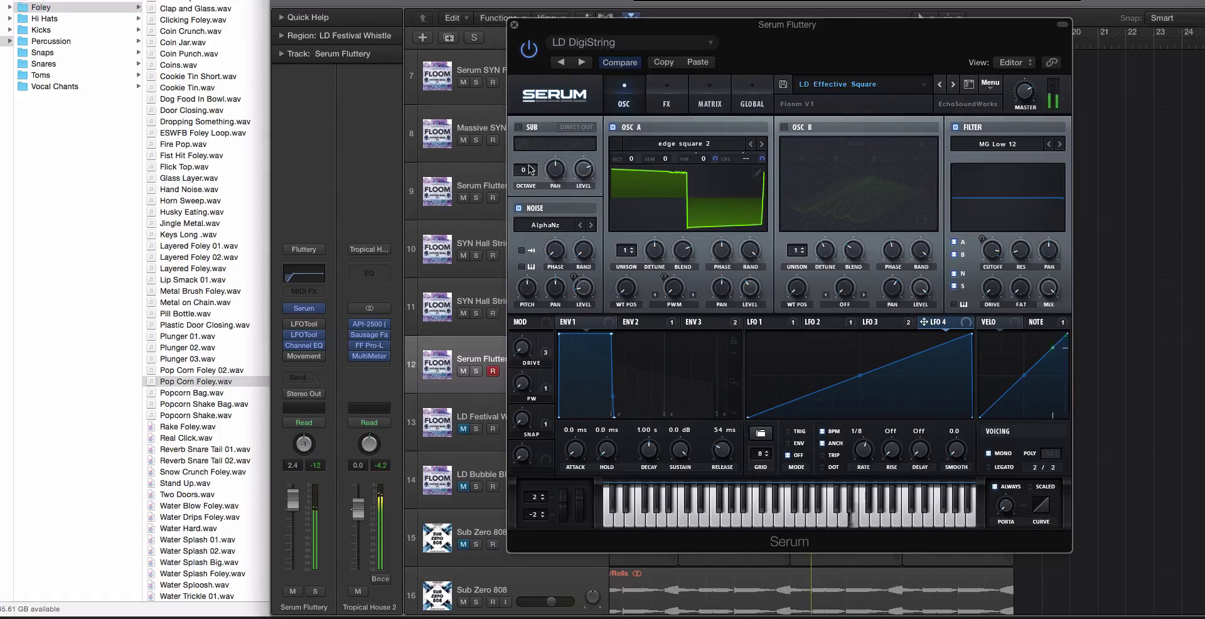
{"action": "left_click", "coordinate": [520, 209]}
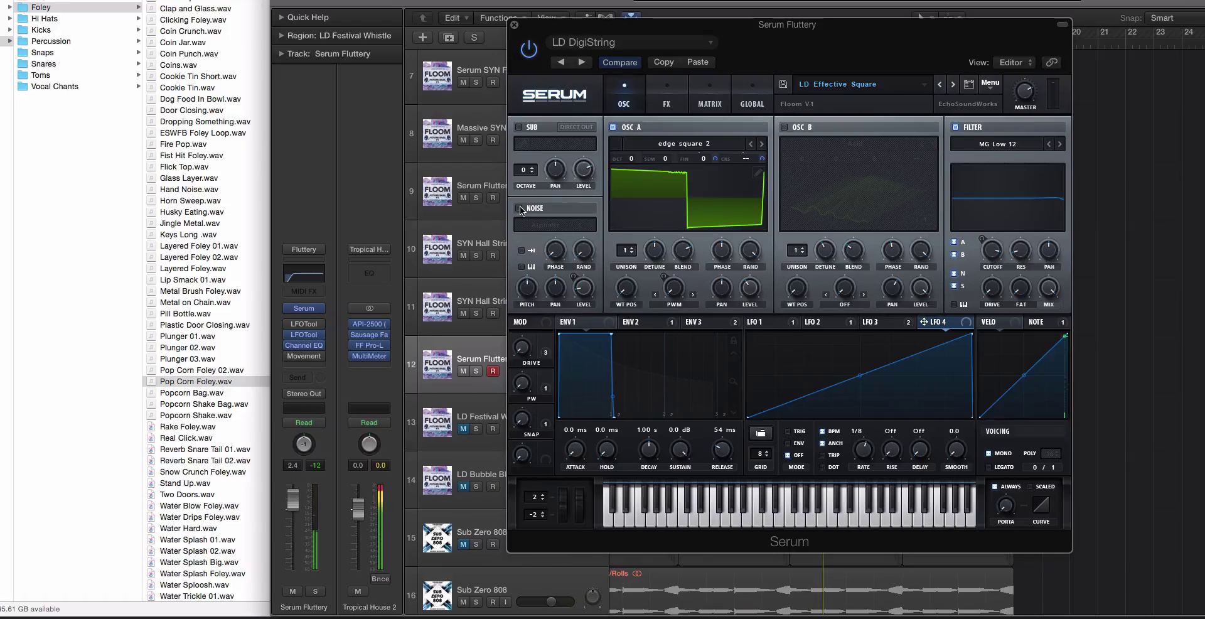
Step: Preview oscillator A's 3D view and table editor, then enable oscillator B with the Acid wavetable
{"action": "left_click", "coordinate": [653, 209]}
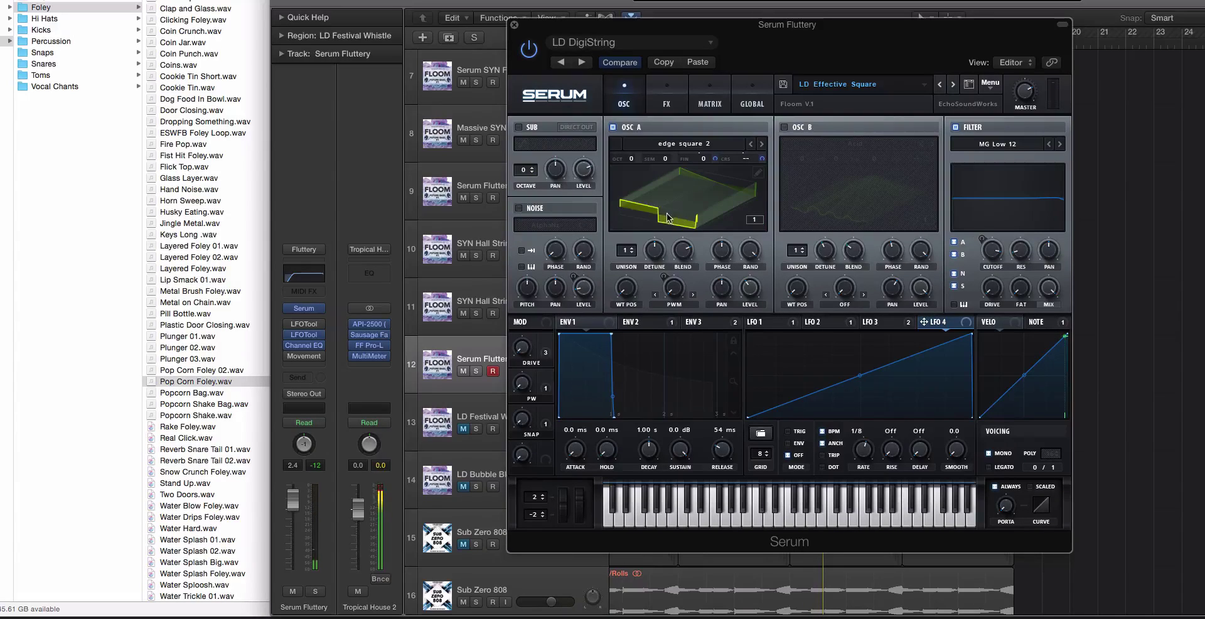
{"action": "left_click", "coordinate": [687, 213]}
{"action": "left_click", "coordinate": [757, 172]}
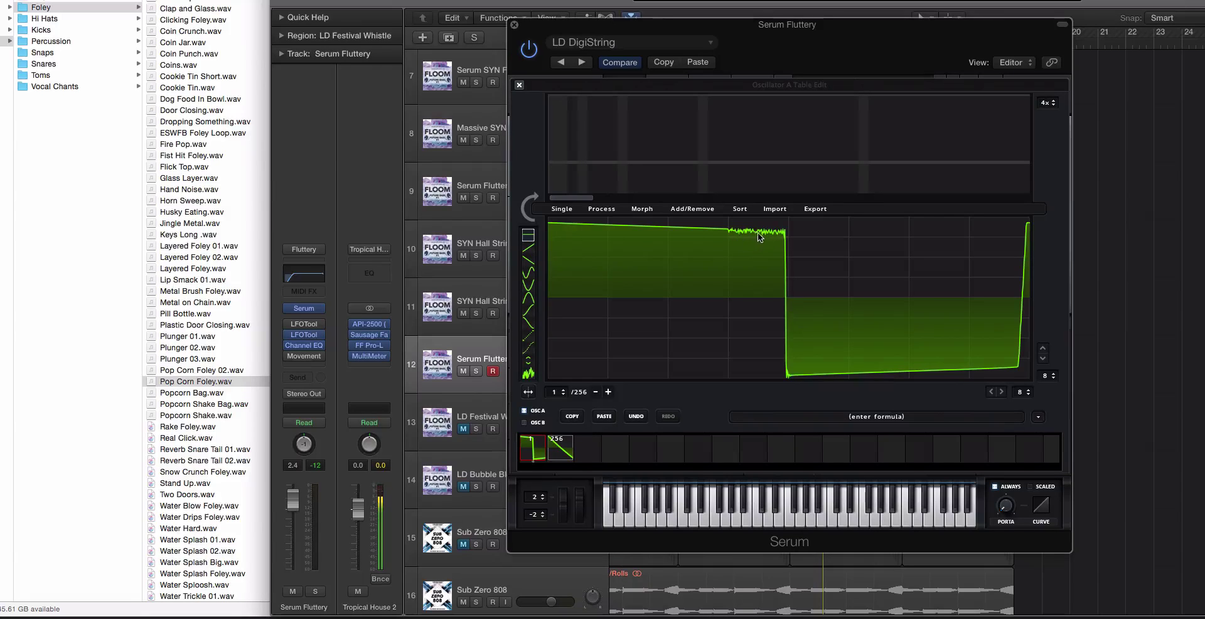
{"action": "left_click", "coordinate": [518, 85]}
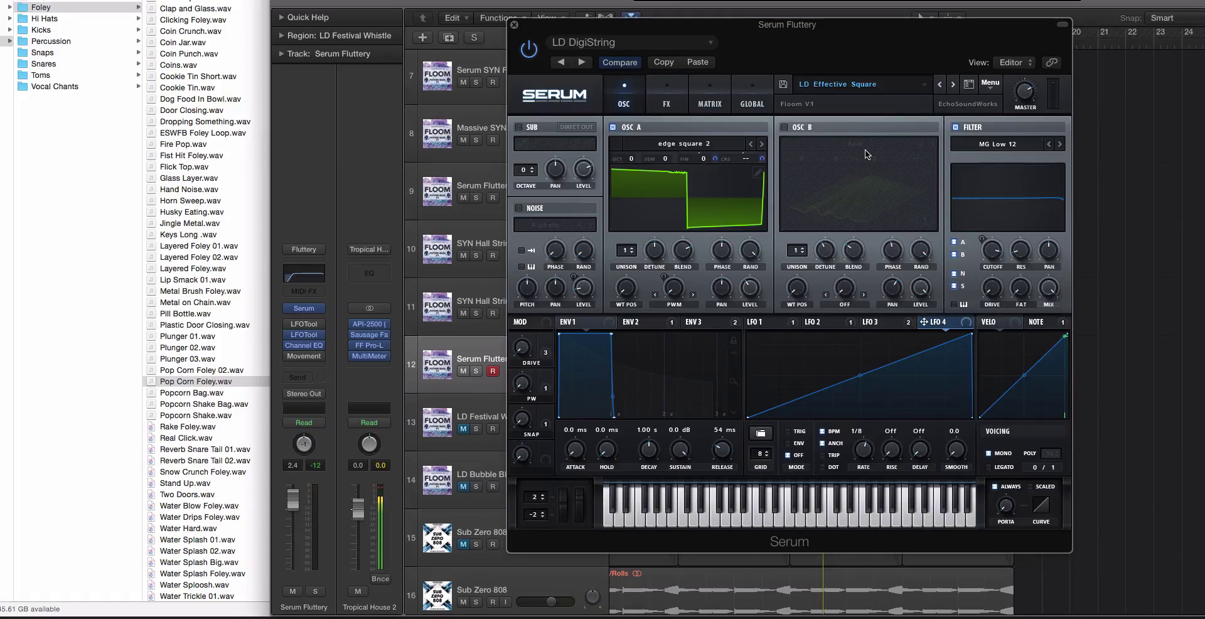
{"action": "left_click", "coordinate": [785, 126]}
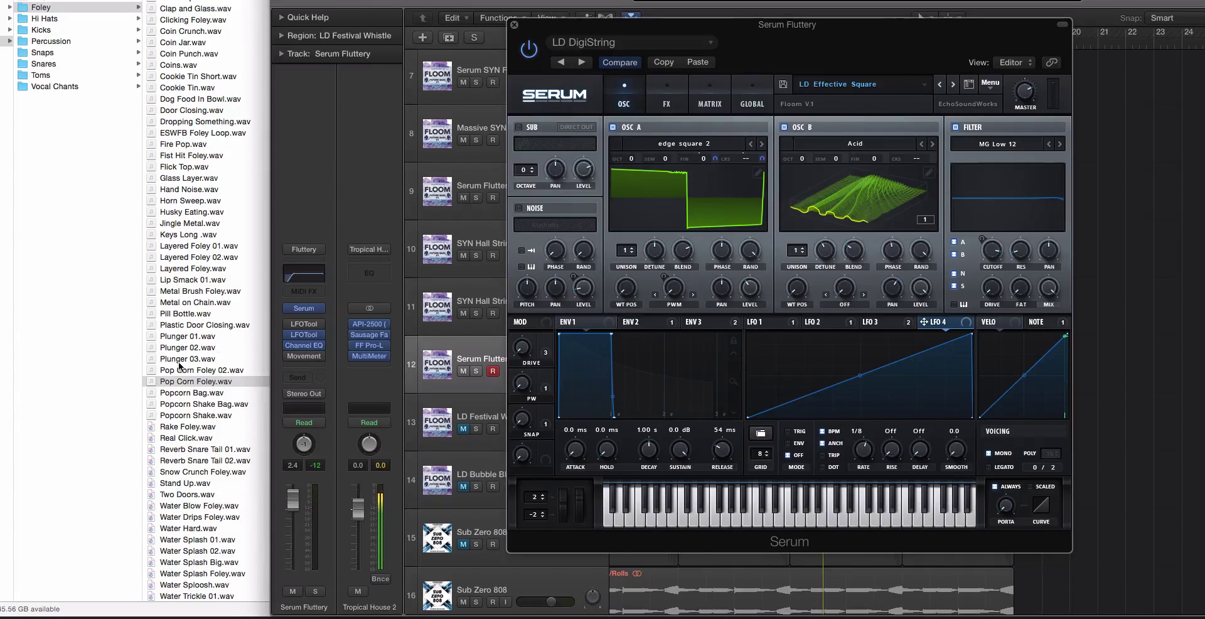
Step: Preview Pop Corn Foley.wav in Finder and drop it onto oscillator B as its wavetable
{"action": "left_click", "coordinate": [188, 380]}
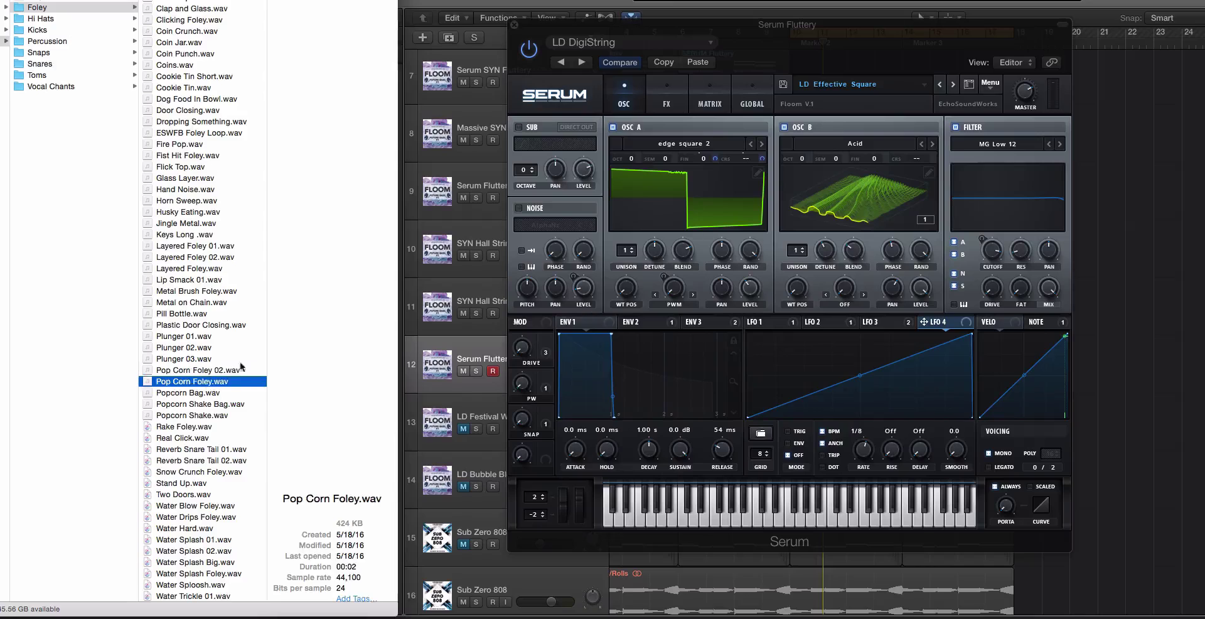
{"action": "left_click", "coordinate": [331, 241]}
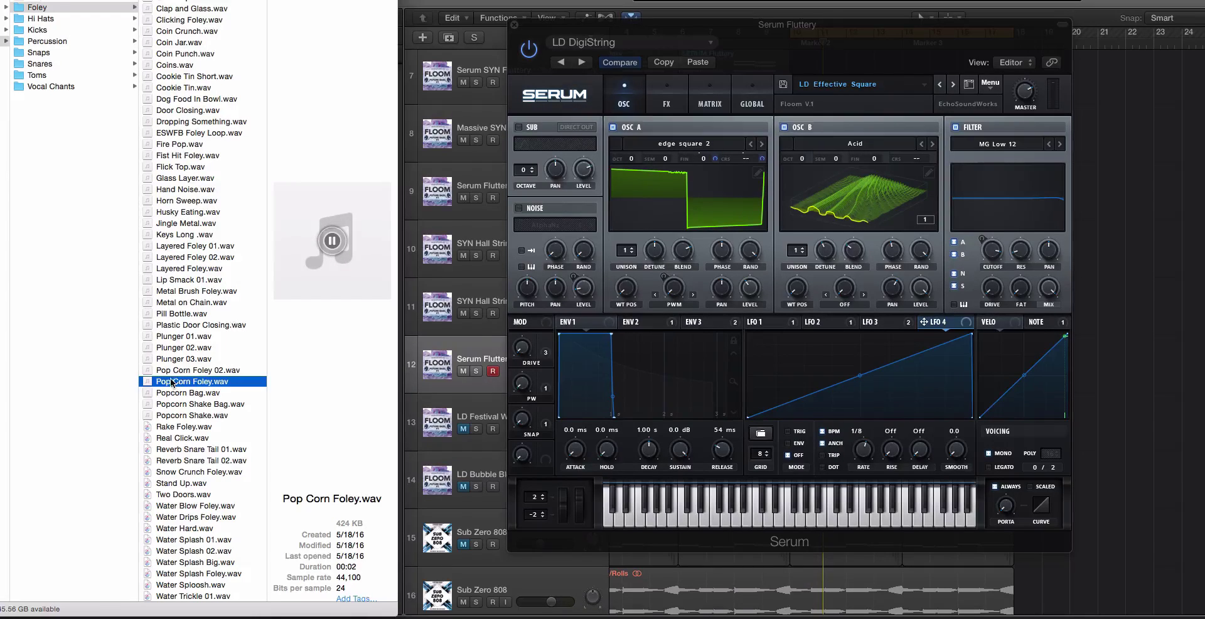
{"action": "left_click_drag", "start_coordinate": [173, 382], "coordinate": [872, 205]}
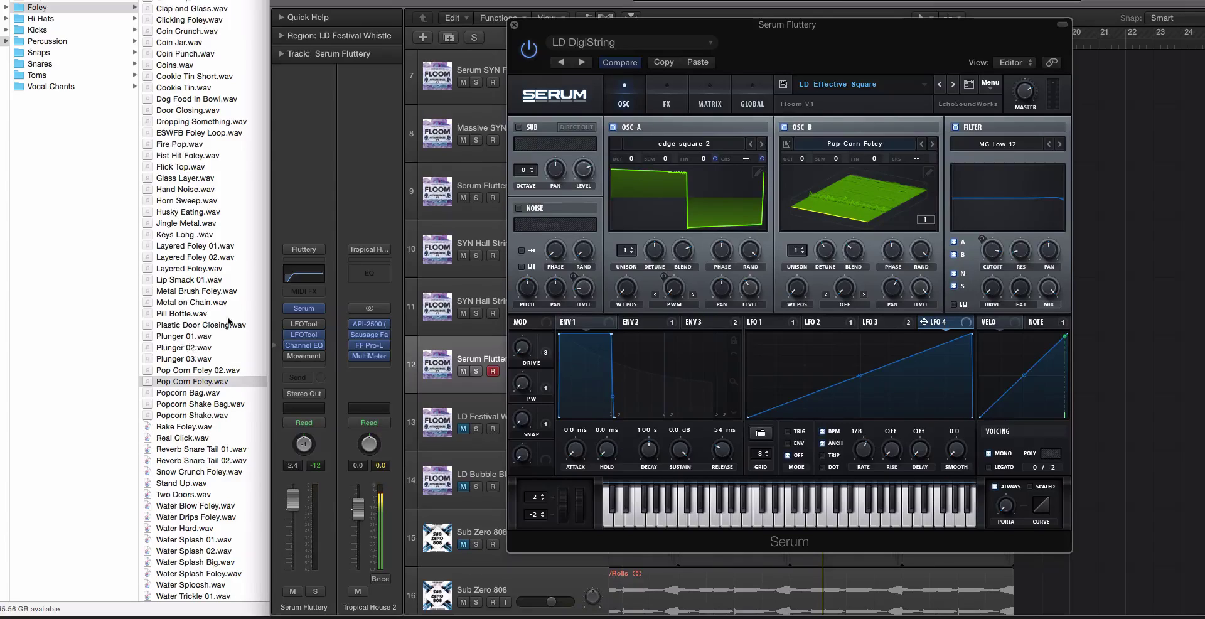
{"action": "left_click", "coordinate": [221, 380]}
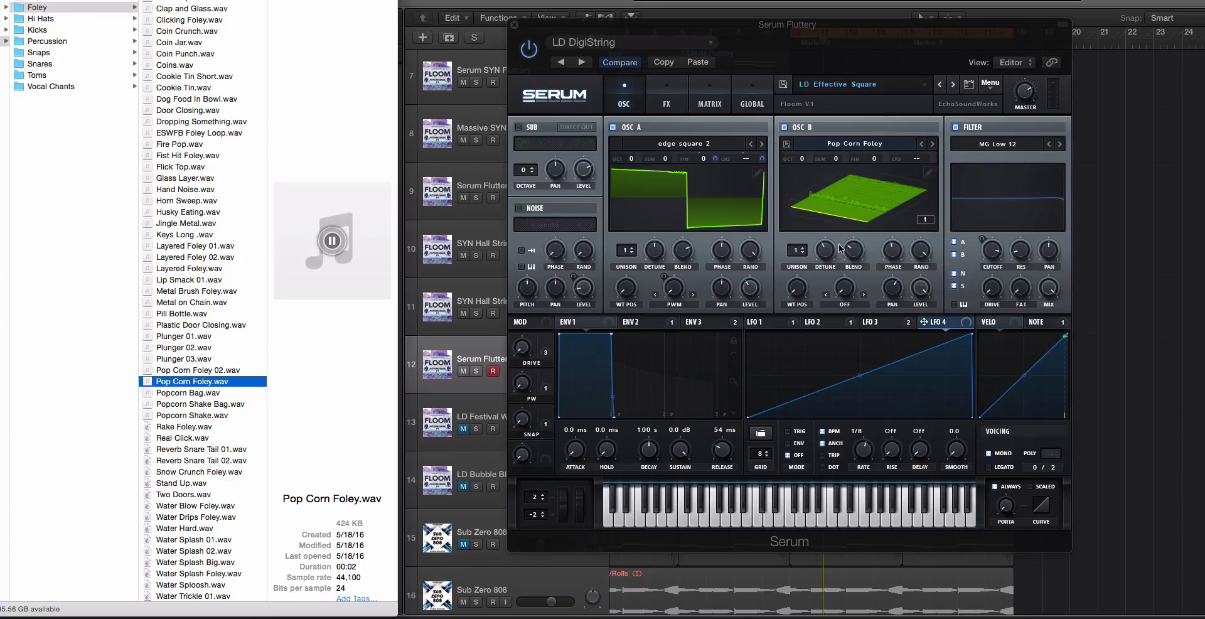
Step: Turn off oscillator A and the filter, then sweep oscillator B's wavetable position to 204
{"action": "left_click", "coordinate": [613, 128]}
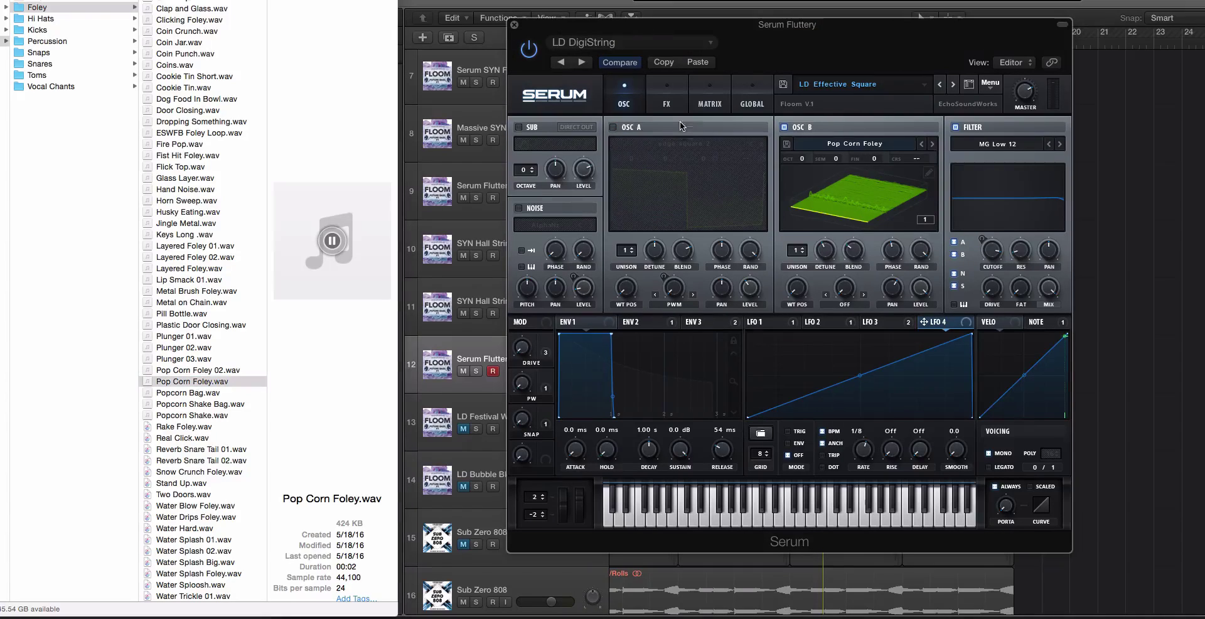
{"action": "left_click", "coordinate": [954, 127]}
{"action": "left_click_drag", "start_coordinate": [788, 34], "coordinate": [720, 2]}
{"action": "left_click_drag", "start_coordinate": [743, 235], "coordinate": [743, 123]}
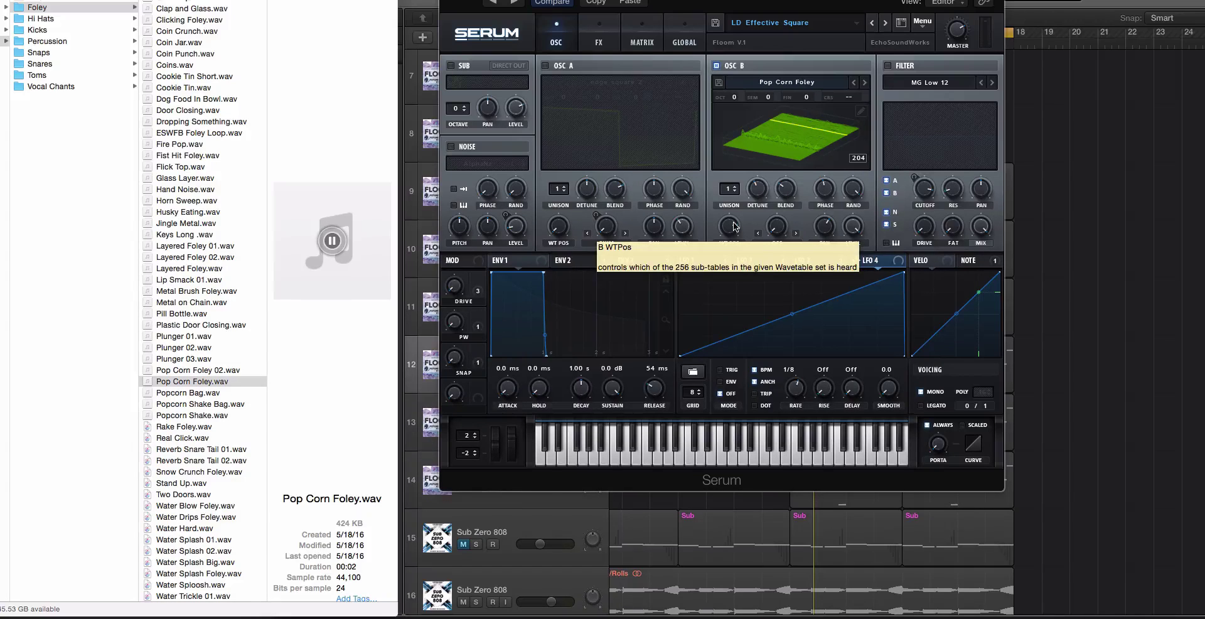
Step: Check the Finder sample list, return to Serum, and show oscillator B's wavetable in 2D
{"action": "left_click", "coordinate": [100, 1]}
{"action": "left_click", "coordinate": [196, 278]}
{"action": "left_click_drag", "start_coordinate": [201, 383], "coordinate": [205, 376]}
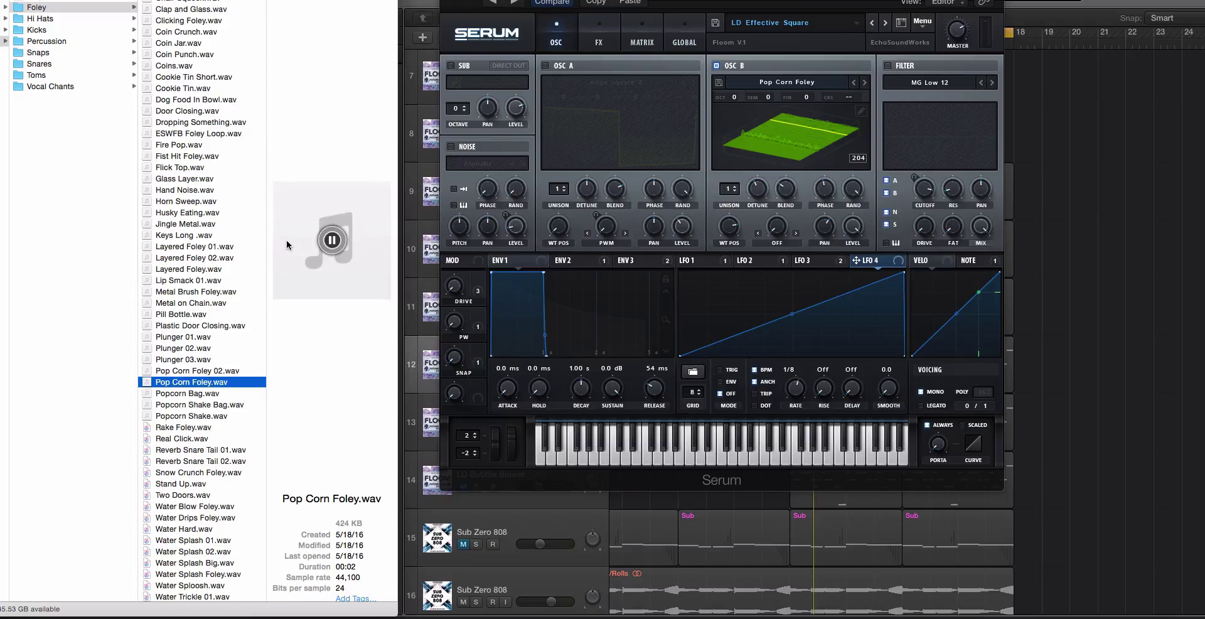
{"action": "left_click", "coordinate": [783, 41]}
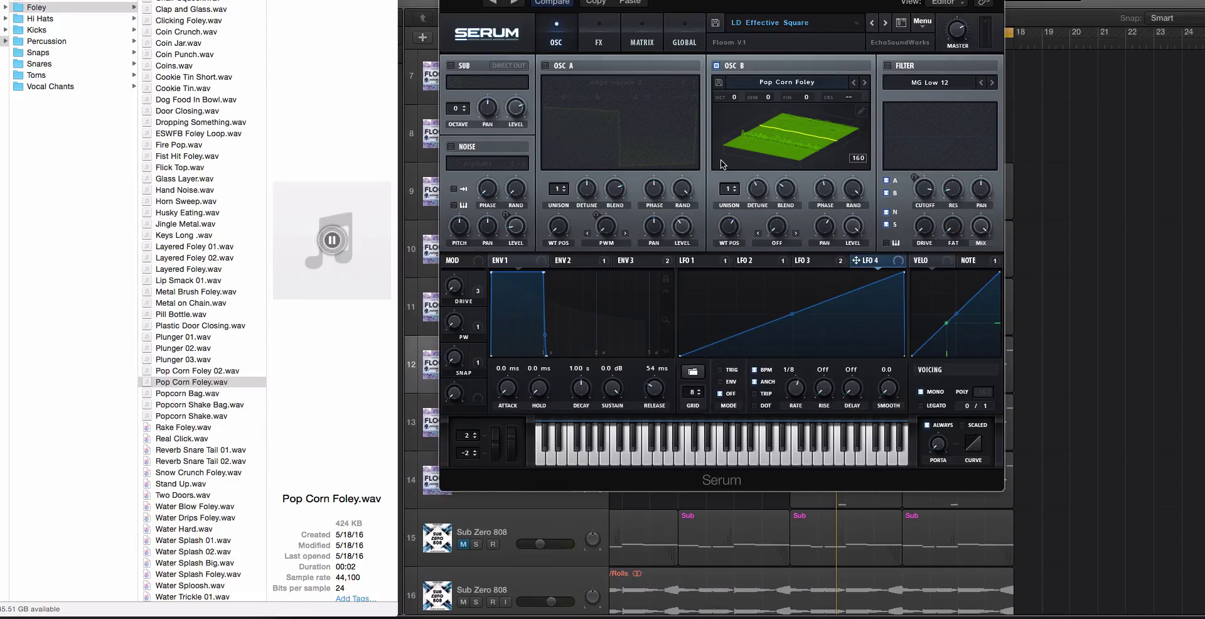
{"action": "left_click", "coordinate": [790, 130]}
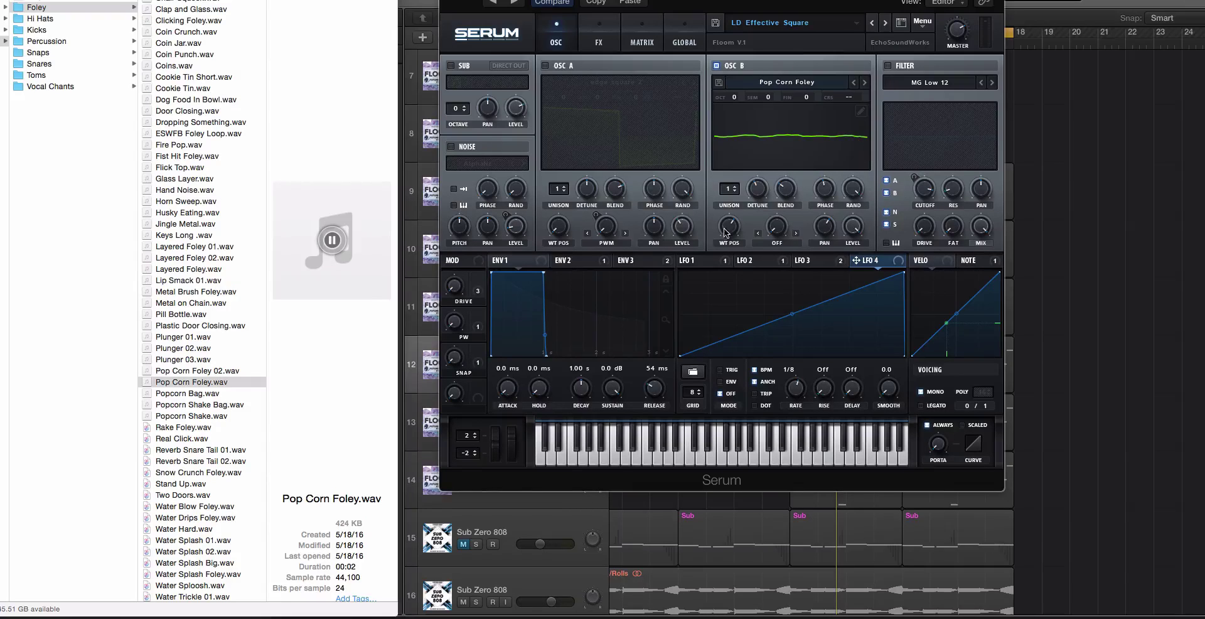
Step: Scan oscillator B's wavetable position through 180 and 79 to 150, then hide Finder
{"action": "left_click_drag", "start_coordinate": [730, 230], "coordinate": [731, 277]}
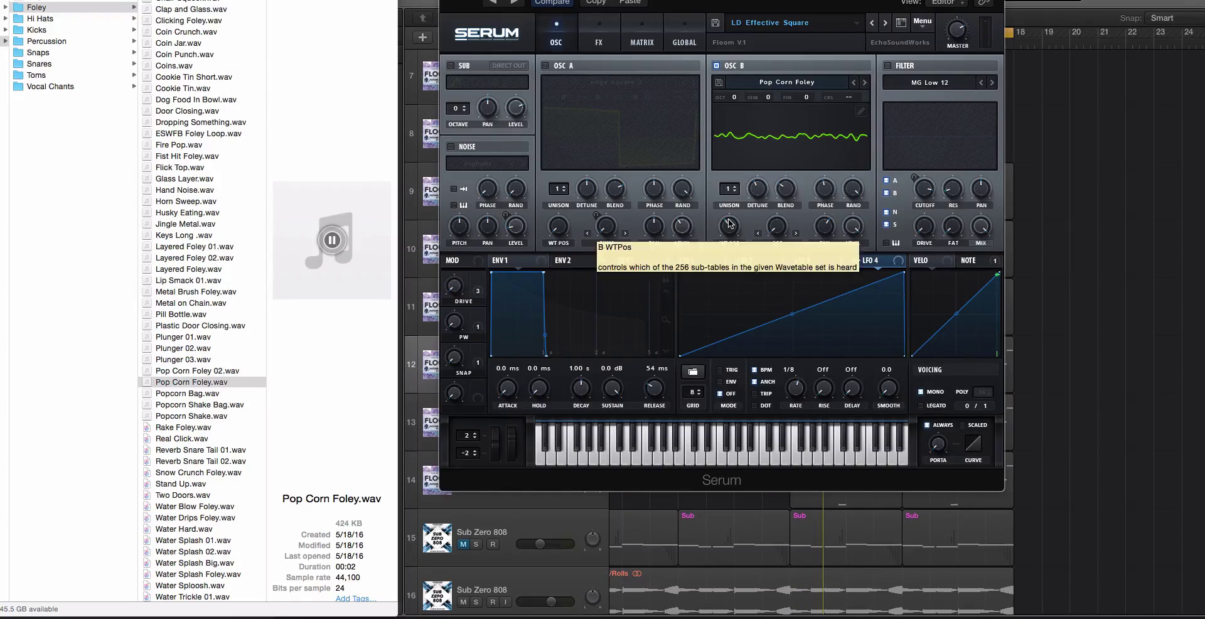
{"action": "left_click_drag", "start_coordinate": [728, 227], "coordinate": [727, 230]}
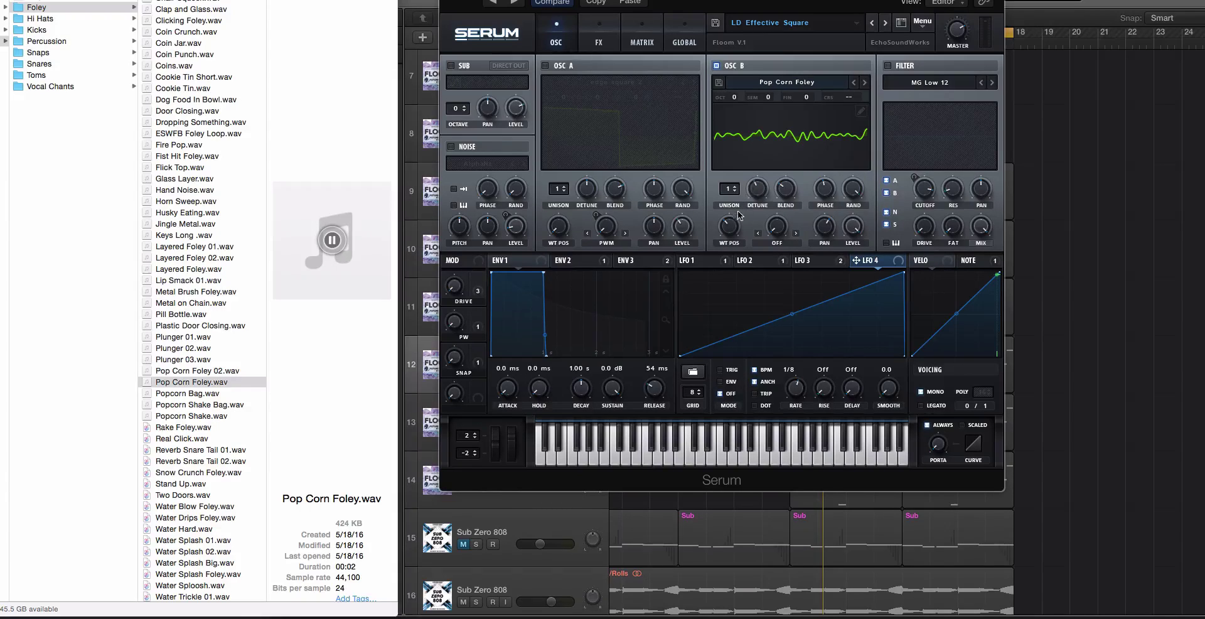
{"action": "mouse_move", "coordinate": [735, 221]}
{"action": "left_mouse_down"}
{"action": "mouse_move", "coordinate": [734, 237]}
{"action": "mouse_move", "coordinate": [731, 168]}
{"action": "left_mouse_up"}
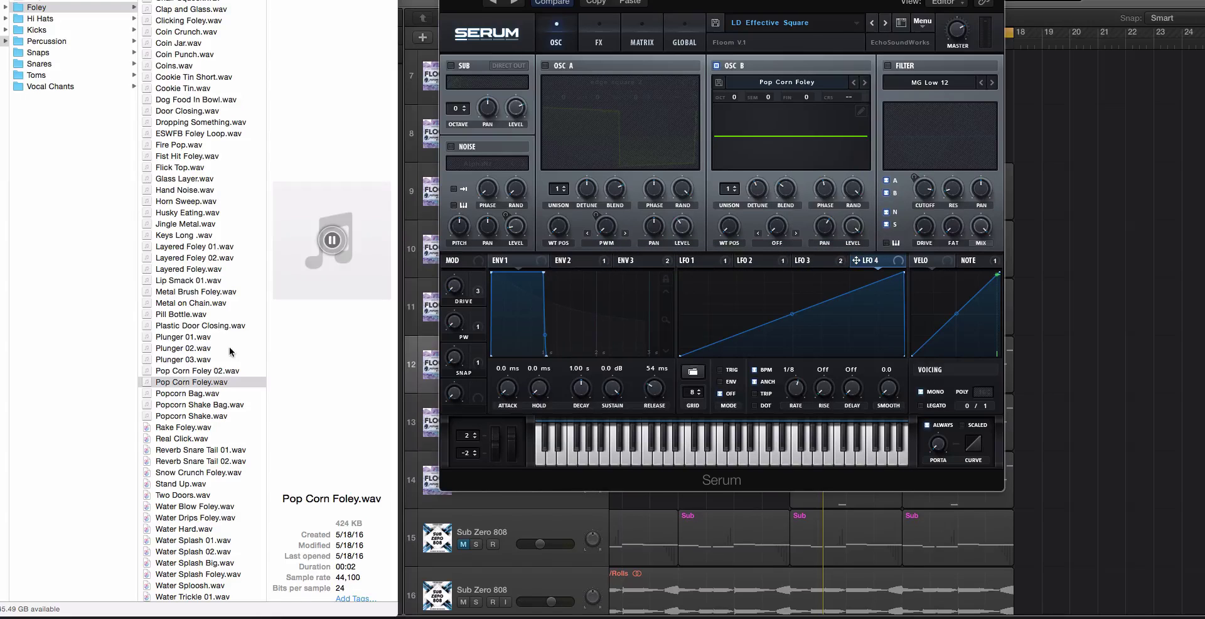
{"action": "key", "text": "super+Tab"}
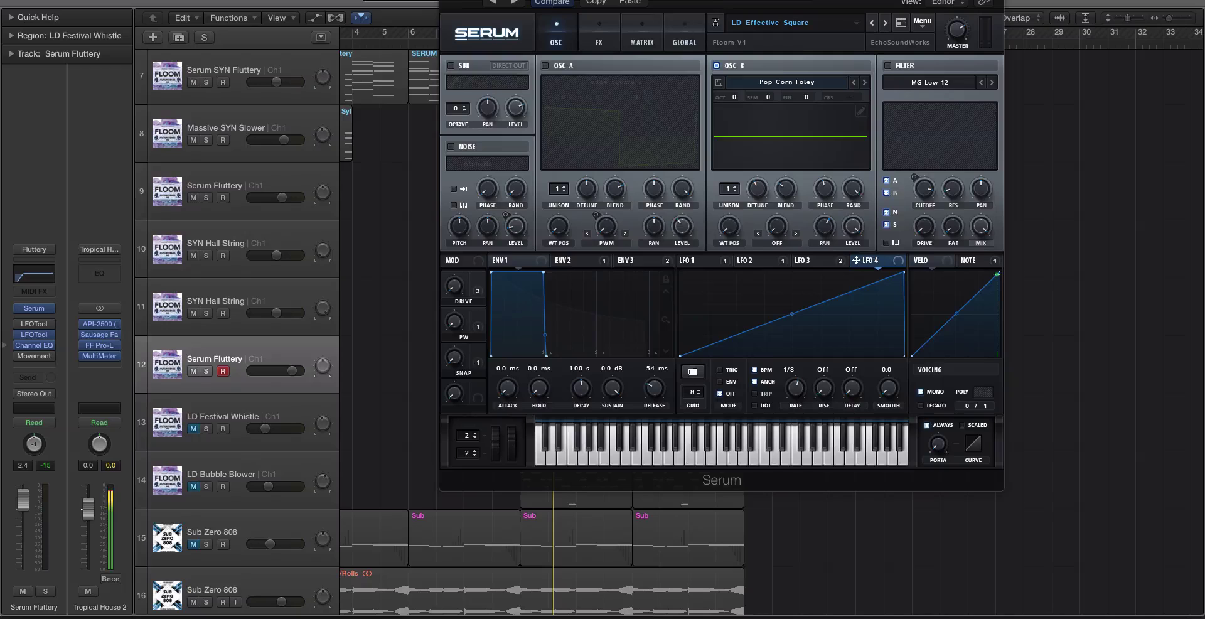
Step: Reveal the synth's top, switch oscillator B to 3D and open its wavetable editor
{"action": "left_click_drag", "start_coordinate": [673, 0], "coordinate": [668, 39]}
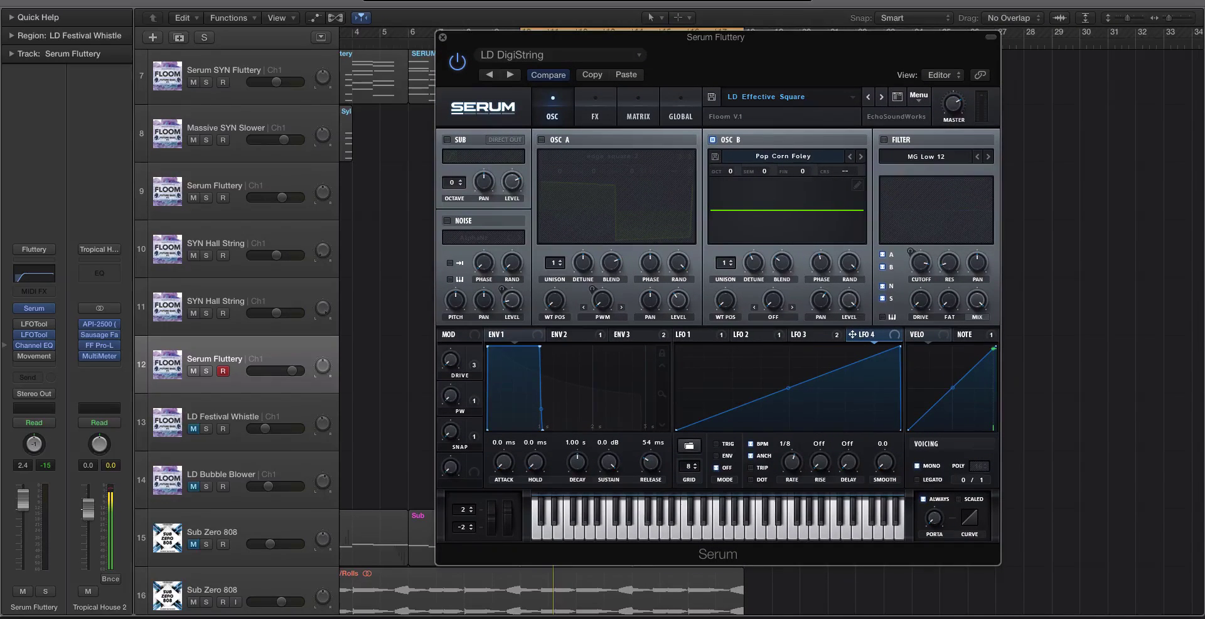
{"action": "left_click", "coordinate": [792, 207]}
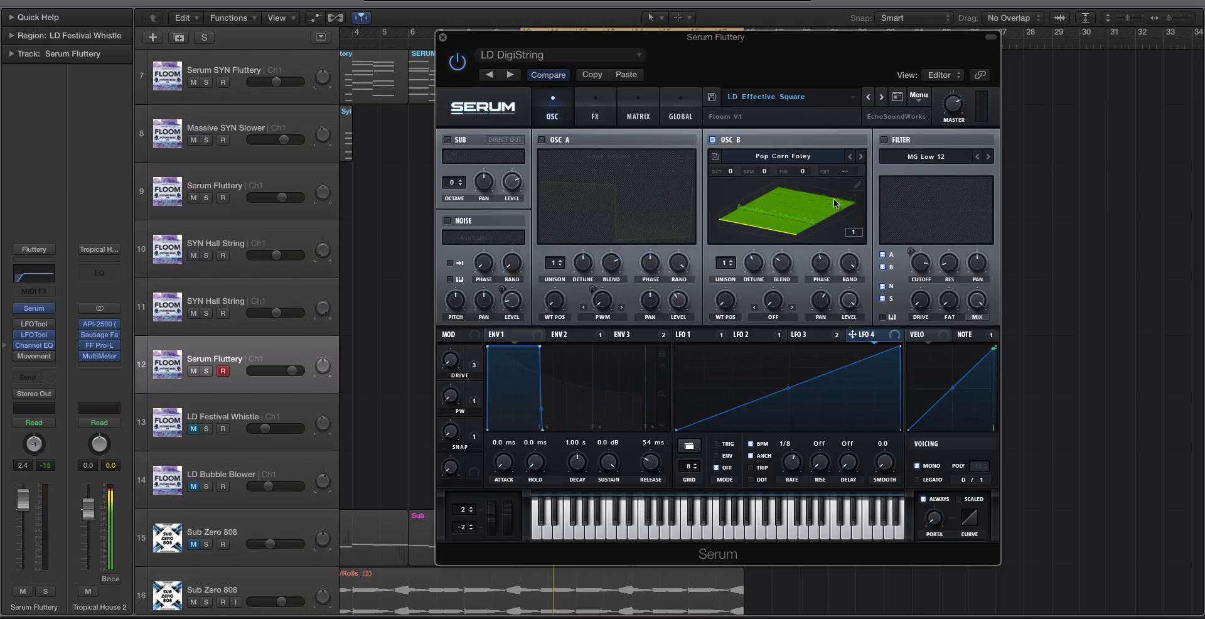
{"action": "left_click", "coordinate": [856, 186]}
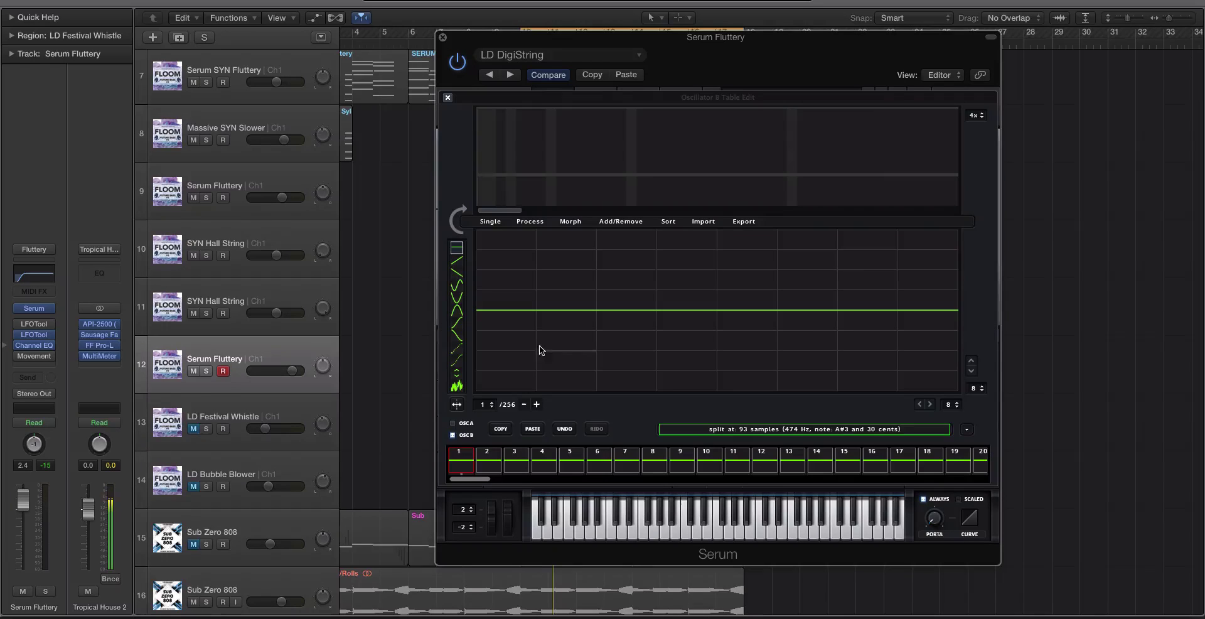
Step: Inspect frames 79, 78 and 77, then select the silent frames 1 through 77
{"action": "left_click_drag", "start_coordinate": [490, 470], "coordinate": [599, 464]}
{"action": "scroll", "coordinate": [498, 465], "scroll_direction": "right", "scroll_amount": 10}
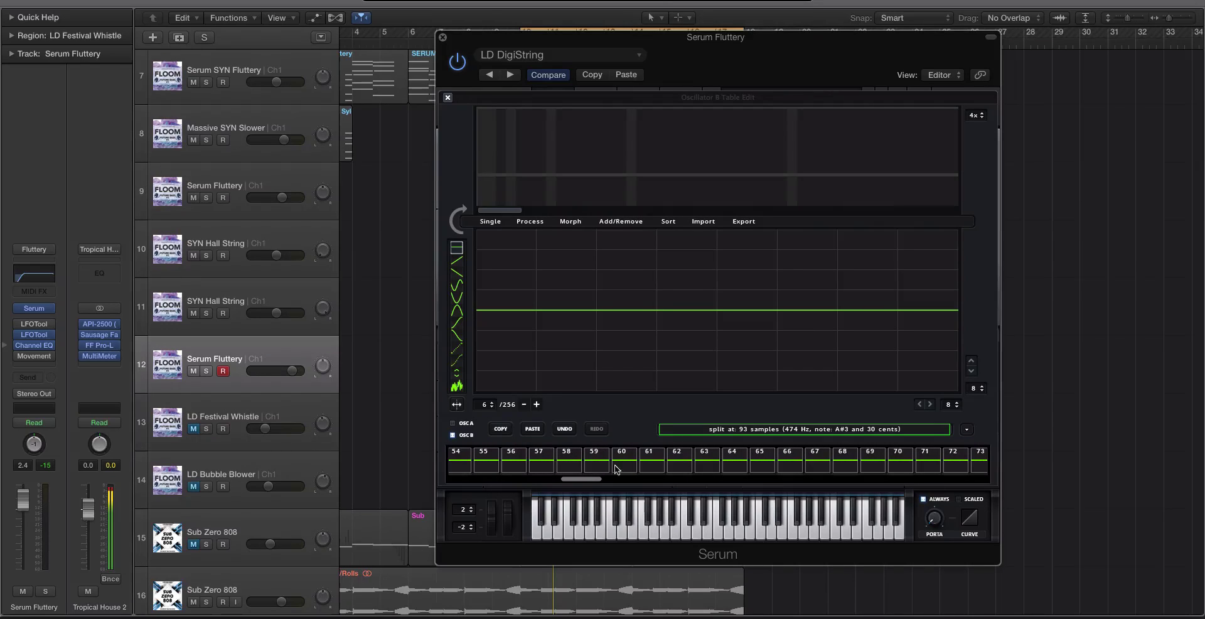
{"action": "left_click_drag", "start_coordinate": [588, 480], "coordinate": [629, 481]}
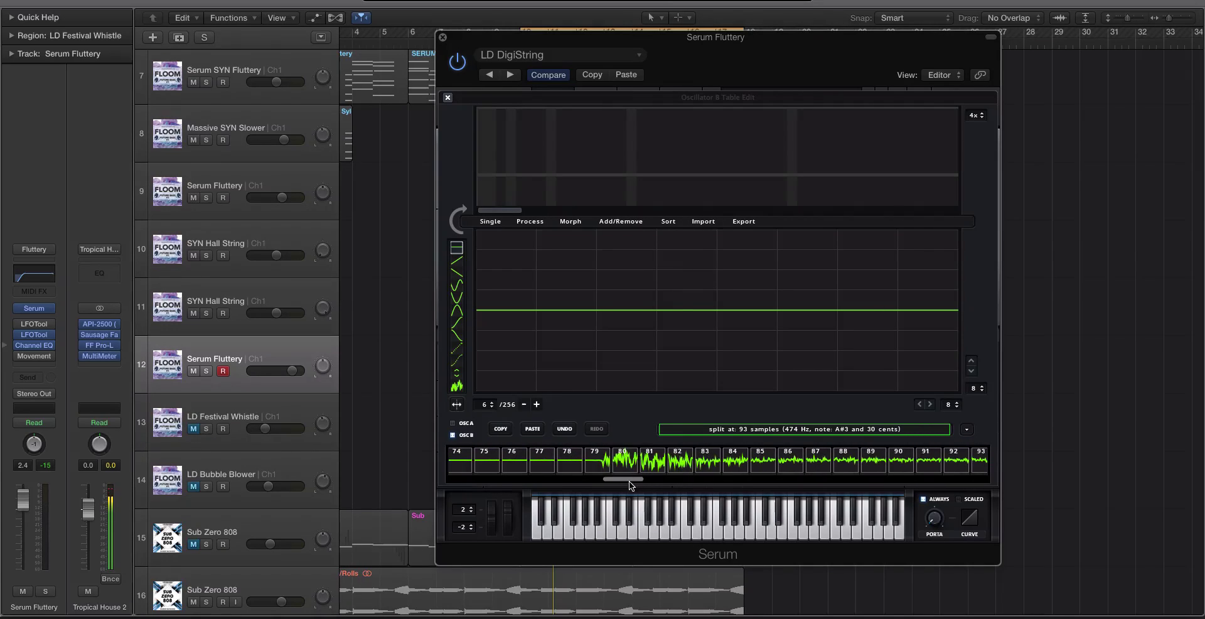
{"action": "left_click", "coordinate": [593, 463]}
{"action": "left_click", "coordinate": [568, 463]}
{"action": "left_click", "coordinate": [592, 463]}
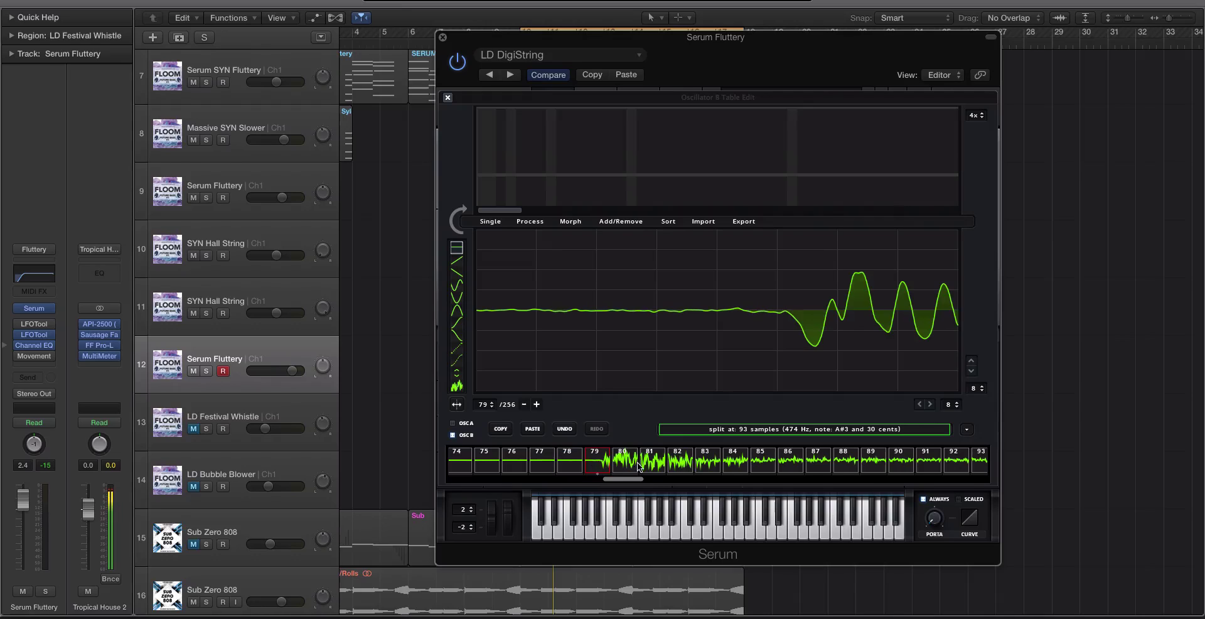
{"action": "mouse_move", "coordinate": [634, 479]}
{"action": "left_mouse_down"}
{"action": "mouse_move", "coordinate": [419, 482]}
{"action": "mouse_move", "coordinate": [641, 477]}
{"action": "mouse_move", "coordinate": [619, 479]}
{"action": "left_mouse_up"}
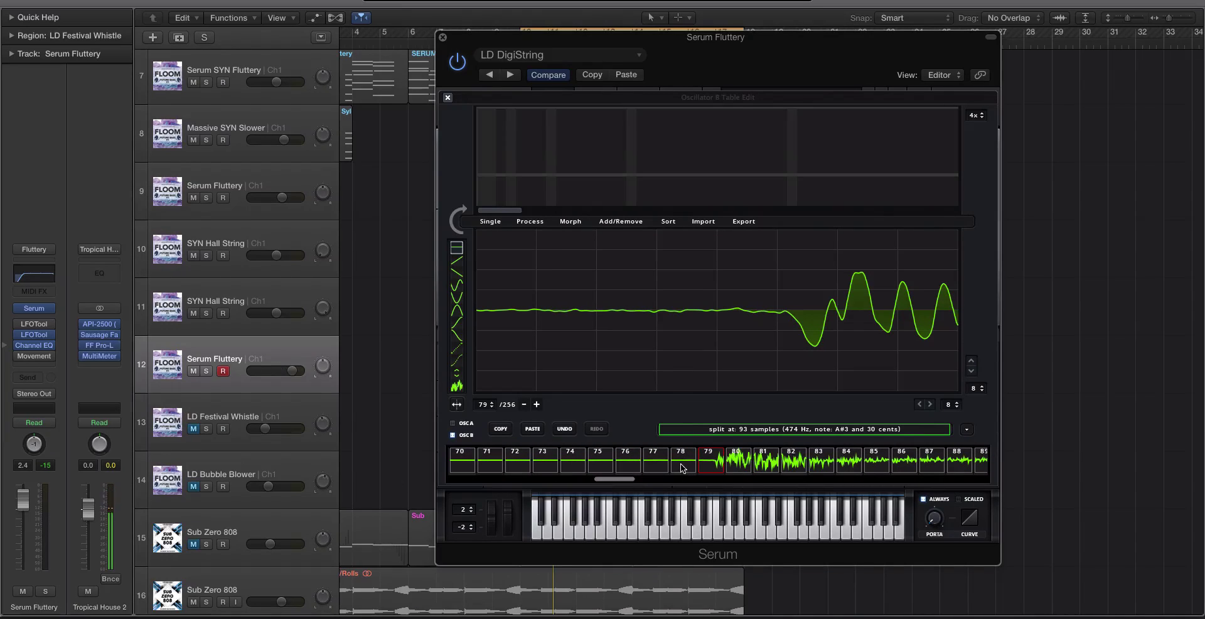
{"action": "left_click", "coordinate": [681, 463]}
{"action": "left_click", "coordinate": [659, 466]}
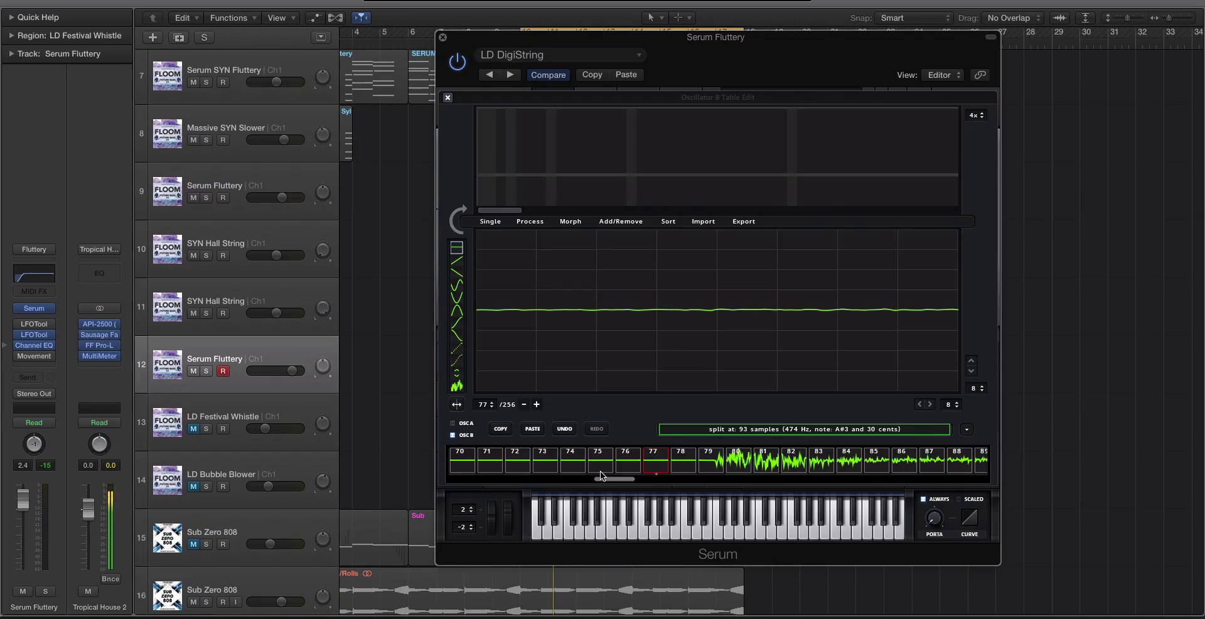
{"action": "left_click_drag", "start_coordinate": [619, 479], "coordinate": [477, 478]}
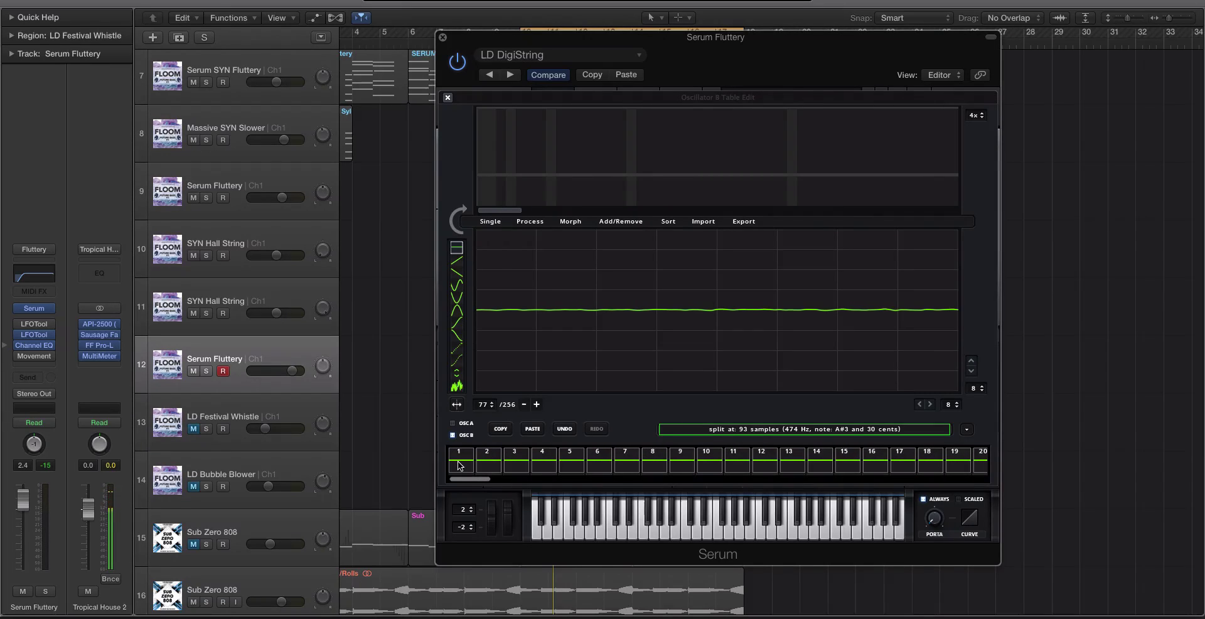
{"action": "key", "text": "super+a"}
Step: Remove the selected frames 1–77 and inspect frames 101 and 108 of the trimmed table
{"action": "left_click", "coordinate": [618, 224]}
{"action": "left_click", "coordinate": [657, 270]}
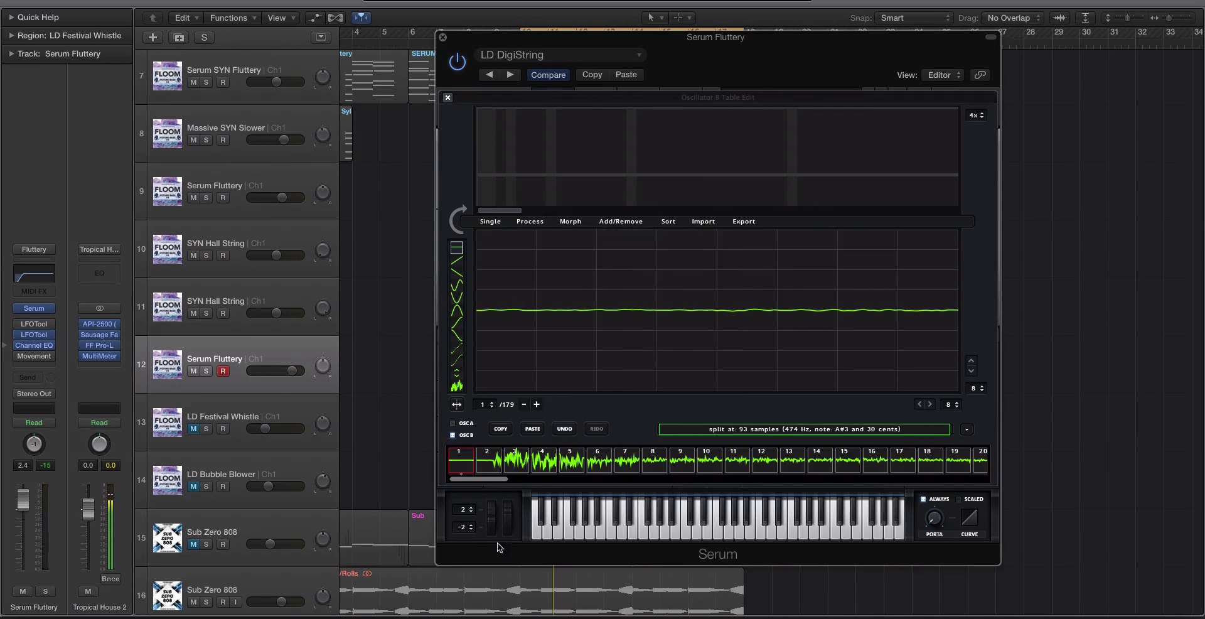
{"action": "left_click_drag", "start_coordinate": [487, 479], "coordinate": [767, 479]}
{"action": "left_click", "coordinate": [662, 459]}
{"action": "left_click", "coordinate": [845, 463]}
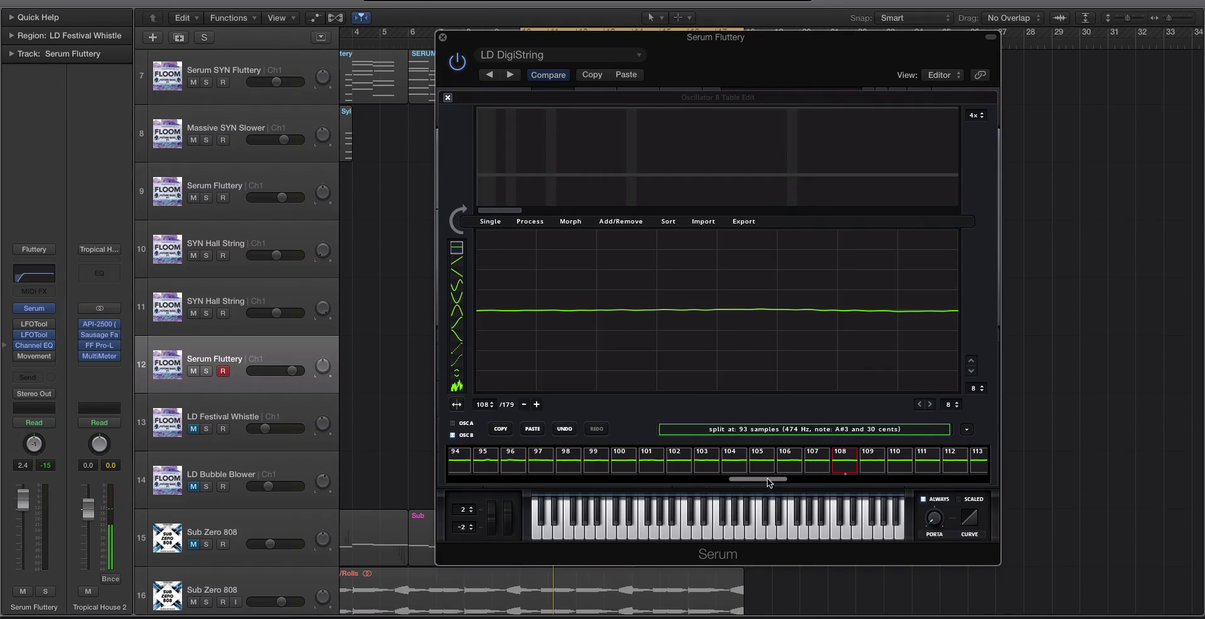
Step: Compare frames 17 through 74, then remove the flat stretch of frames 65–70
{"action": "left_click_drag", "start_coordinate": [769, 480], "coordinate": [503, 499]}
{"action": "left_click", "coordinate": [532, 468]}
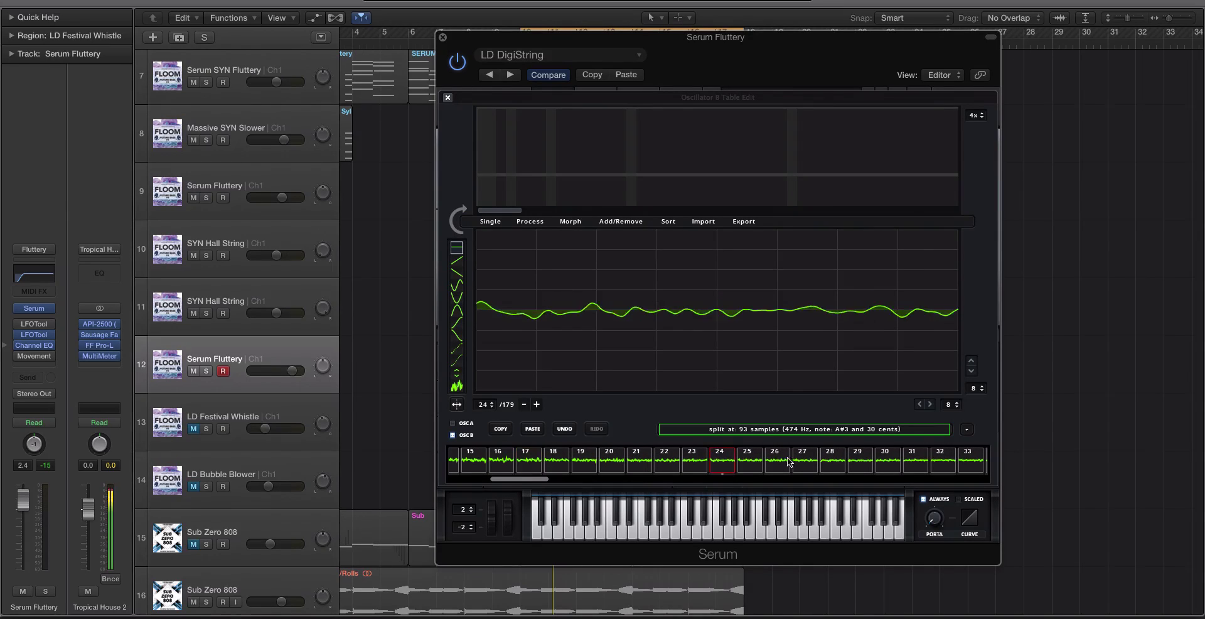
{"action": "left_click", "coordinate": [776, 463]}
{"action": "left_click_drag", "start_coordinate": [529, 481], "coordinate": [772, 479]}
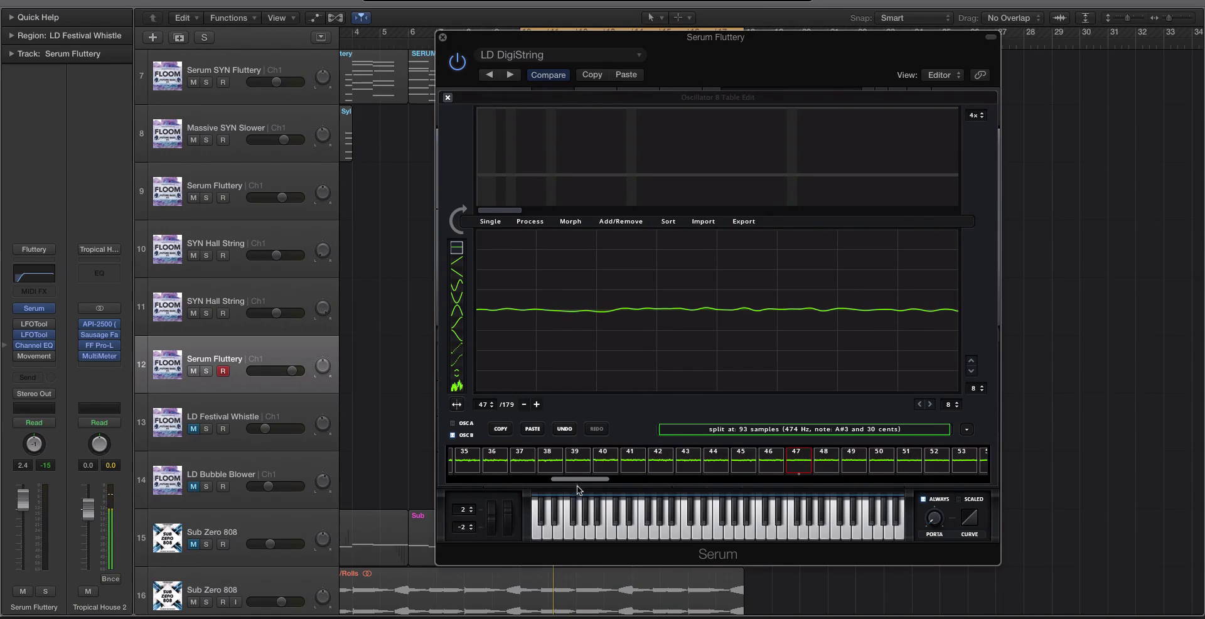
{"action": "left_click_drag", "start_coordinate": [577, 482], "coordinate": [685, 478]}
{"action": "left_click", "coordinate": [822, 463]}
{"action": "left_click", "coordinate": [534, 468]}
{"action": "left_click_drag", "start_coordinate": [560, 466], "coordinate": [742, 470]}
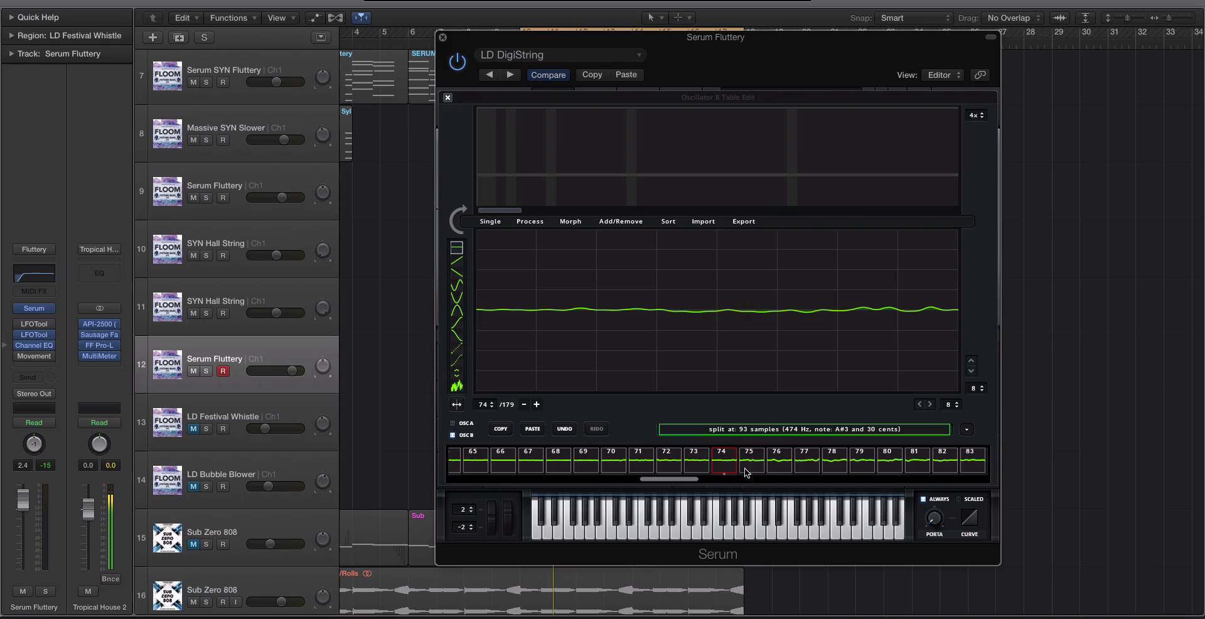
{"action": "left_click", "coordinate": [475, 463]}
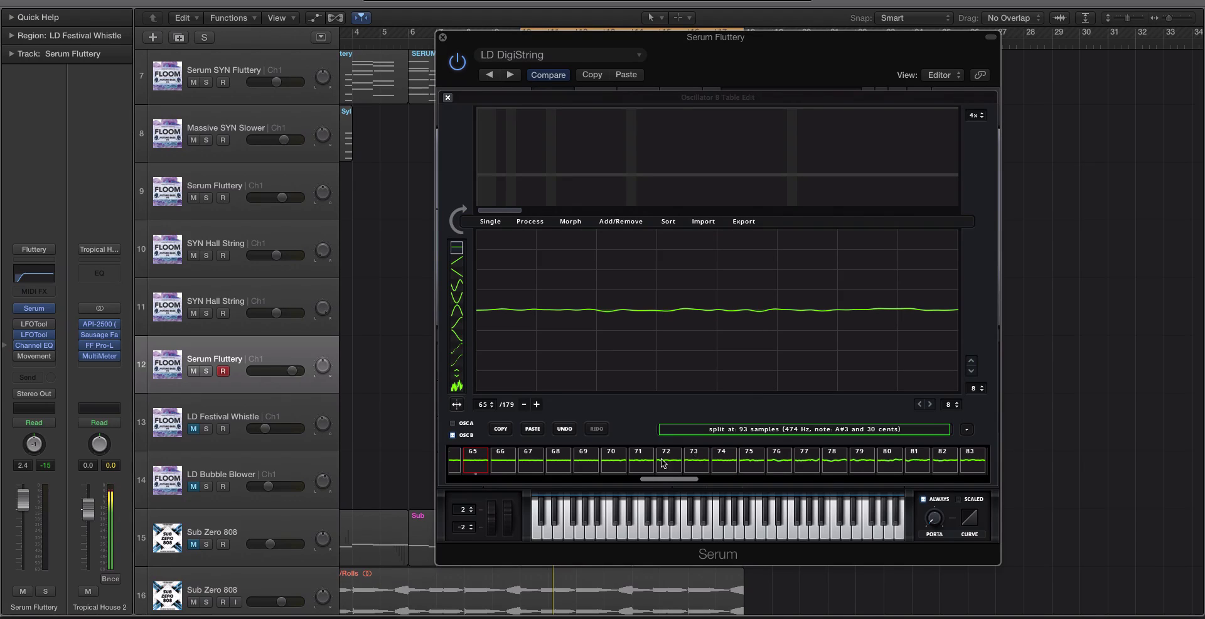
{"action": "left_click", "coordinate": [617, 465], "text": "shift"}
{"action": "left_click", "coordinate": [613, 221]}
{"action": "left_click", "coordinate": [653, 293]}
Step: Remove frames 148–158 and close the wavetable editor
{"action": "left_click_drag", "start_coordinate": [480, 477], "coordinate": [951, 480]}
{"action": "left_click", "coordinate": [625, 464]}
{"action": "left_click", "coordinate": [594, 464]}
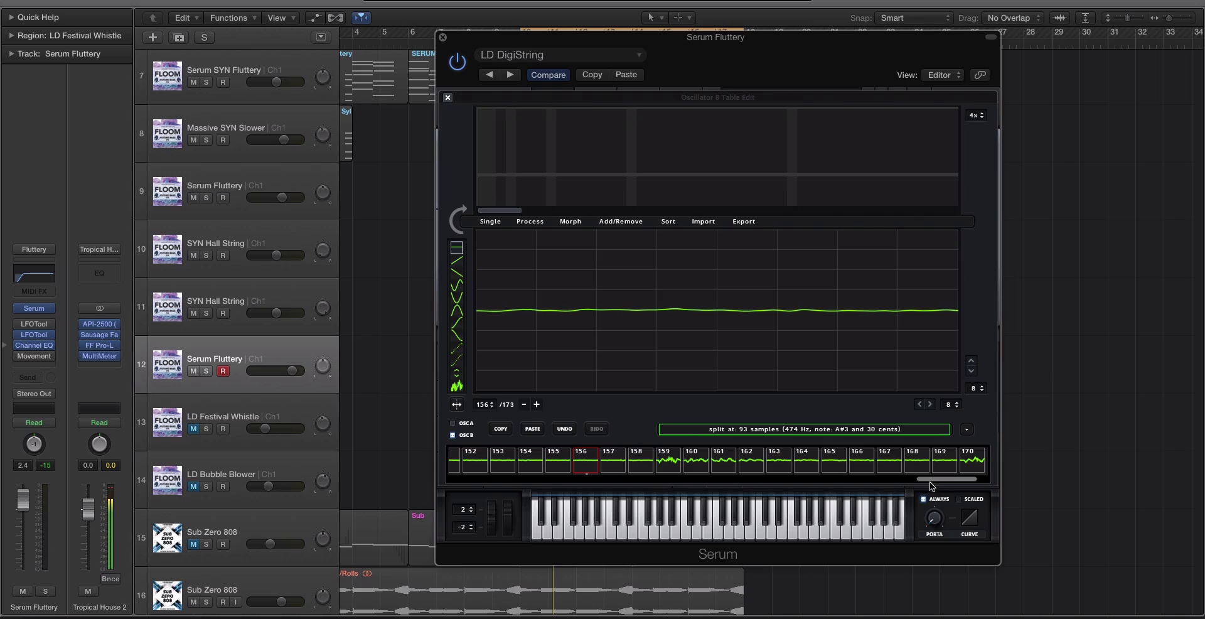
{"action": "left_click_drag", "start_coordinate": [930, 480], "coordinate": [885, 479]}
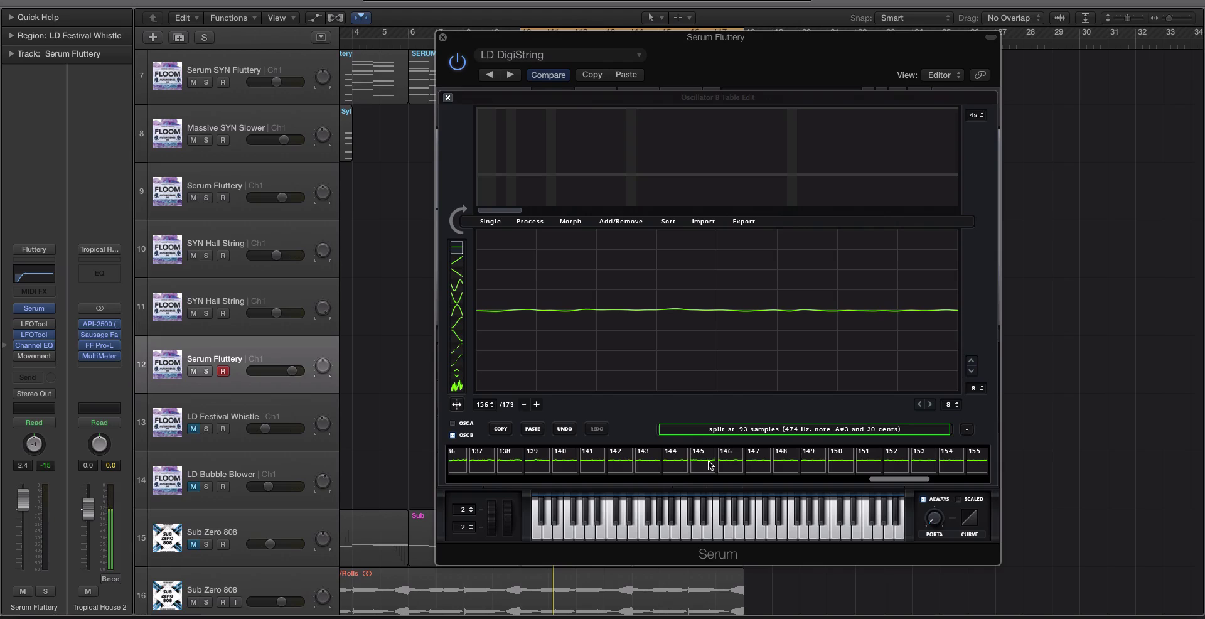
{"action": "left_click", "coordinate": [783, 465]}
{"action": "left_click_drag", "start_coordinate": [913, 476], "coordinate": [931, 479]}
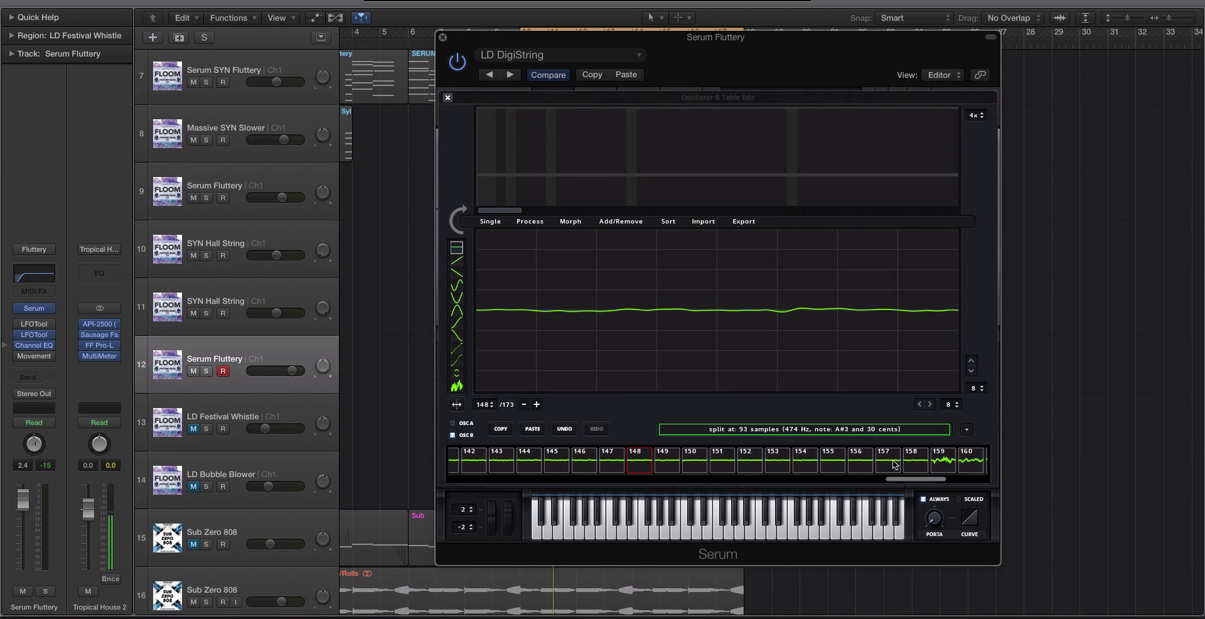
{"action": "left_click", "coordinate": [913, 465], "text": "shift"}
{"action": "left_click", "coordinate": [613, 223]}
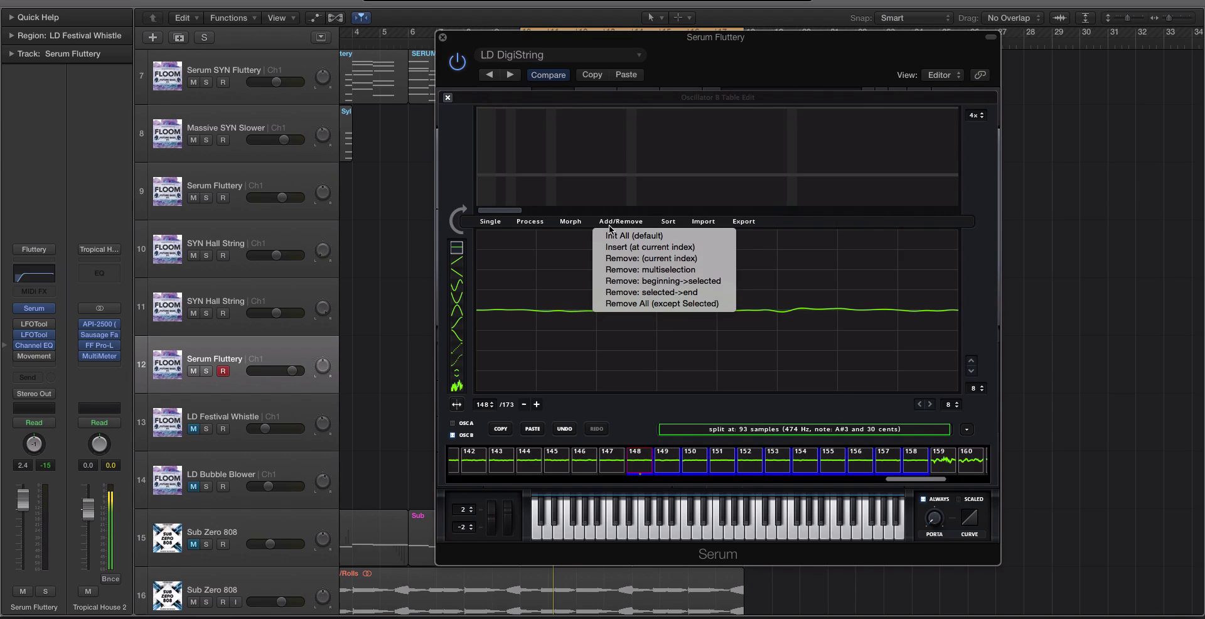
{"action": "left_click", "coordinate": [650, 269]}
{"action": "left_click_drag", "start_coordinate": [491, 477], "coordinate": [83, 456]}
{"action": "left_click", "coordinate": [447, 98]}
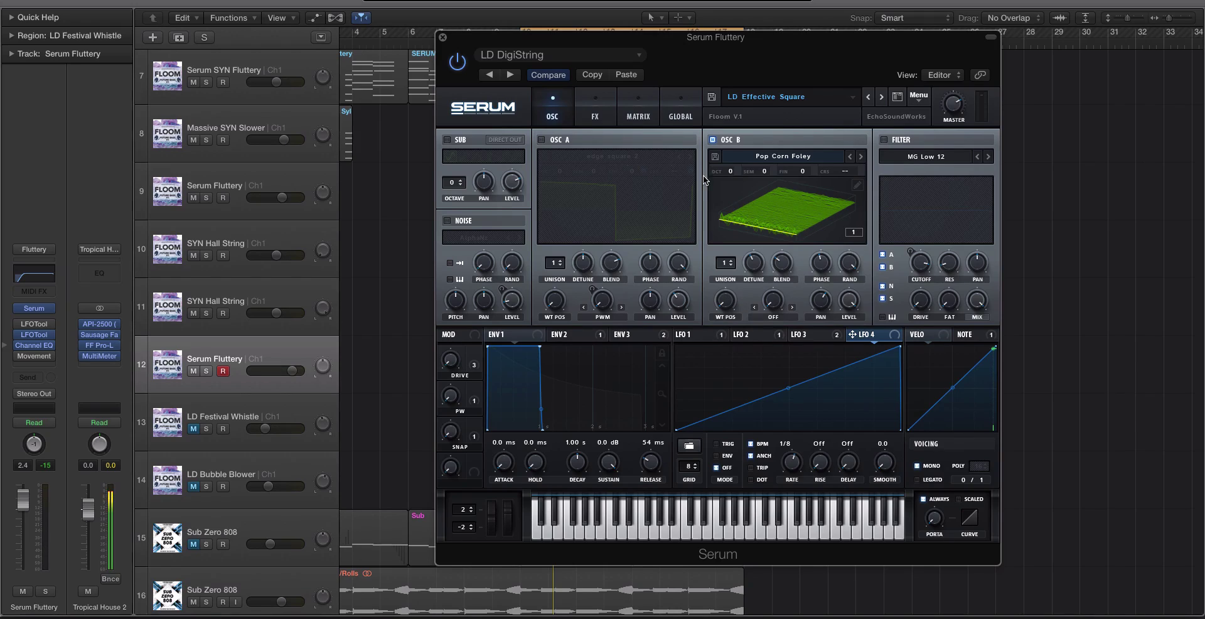
Step: Scan oscillator B's wavetable position to about 95 to audition the trimmed table
{"action": "left_click", "coordinate": [857, 185]}
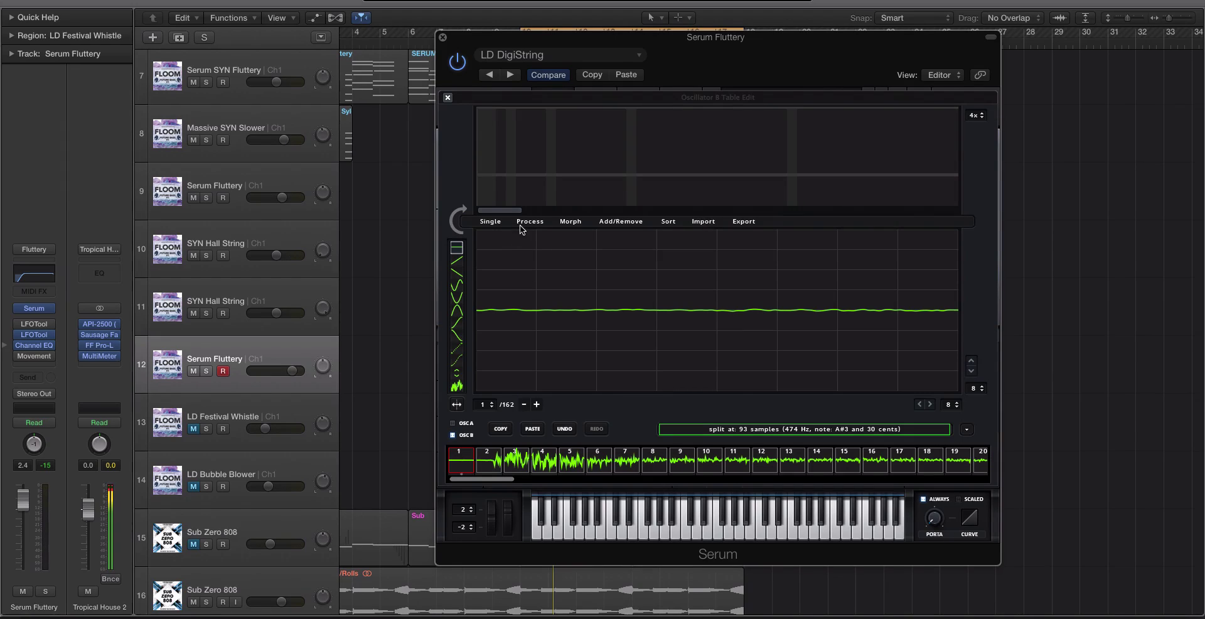
{"action": "left_click", "coordinate": [447, 97]}
{"action": "left_click_drag", "start_coordinate": [727, 301], "coordinate": [712, 197]}
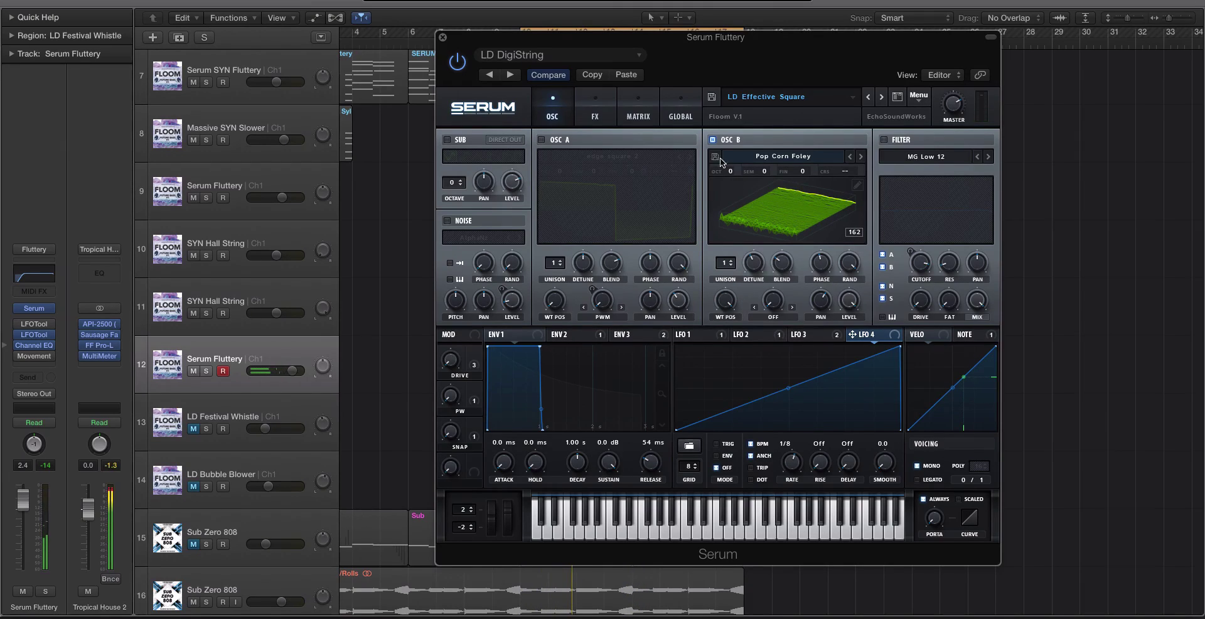
Step: Remove frames 2–5 in the wavetable editor, close it, and sweep the wavetable position
{"action": "left_click", "coordinate": [857, 185]}
{"action": "left_click", "coordinate": [585, 465]}
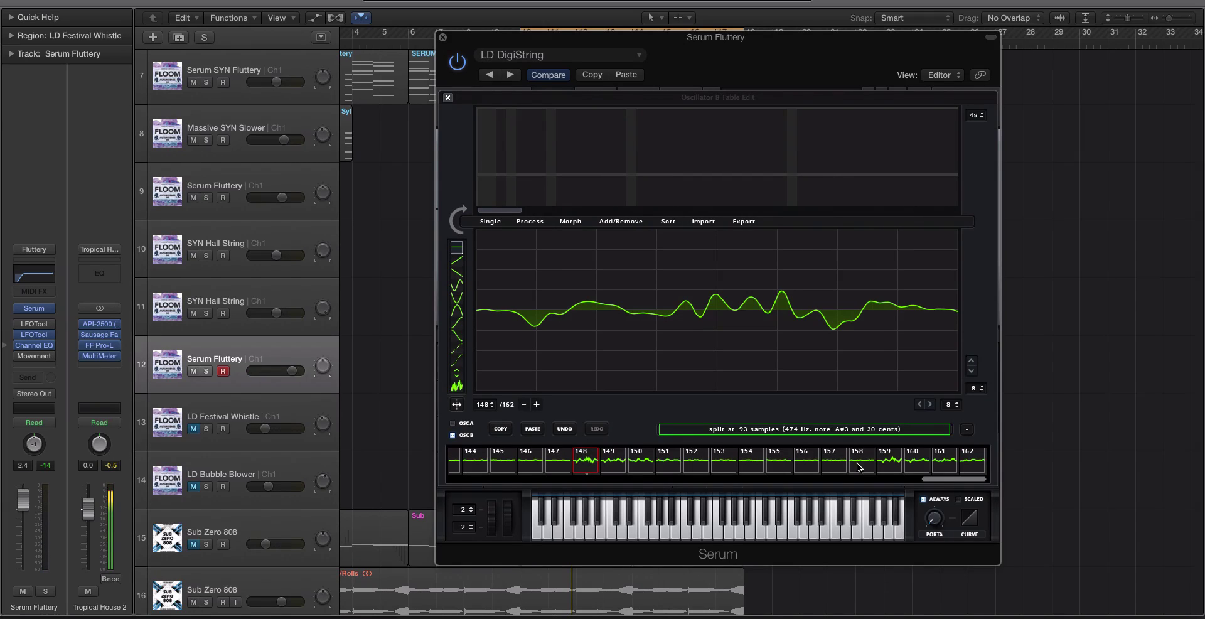
{"action": "left_click_drag", "start_coordinate": [945, 476], "coordinate": [309, 456]}
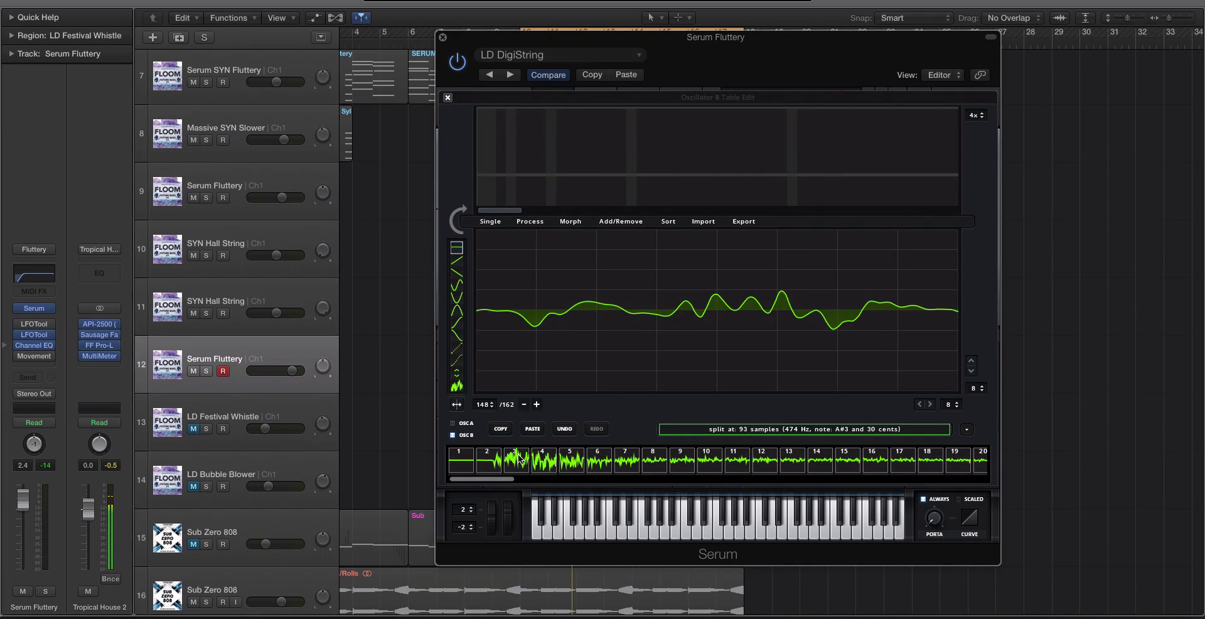
{"action": "left_click", "coordinate": [518, 460]}
{"action": "left_click", "coordinate": [495, 462]}
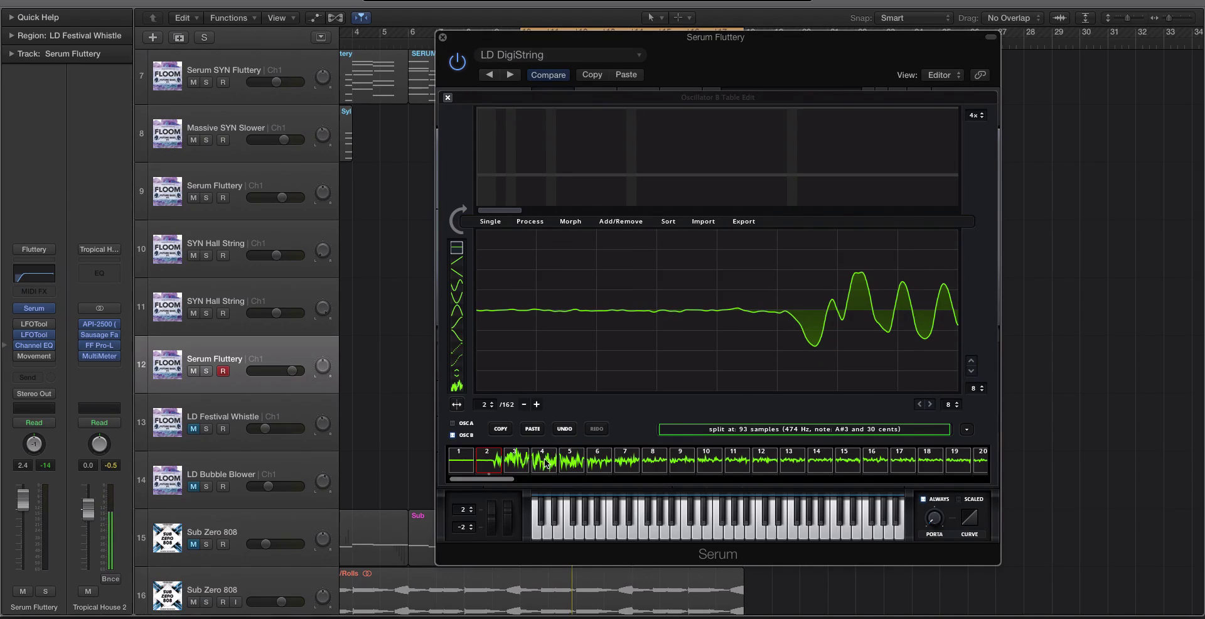
{"action": "left_click", "coordinate": [569, 465], "text": "shift"}
{"action": "left_click", "coordinate": [607, 222]}
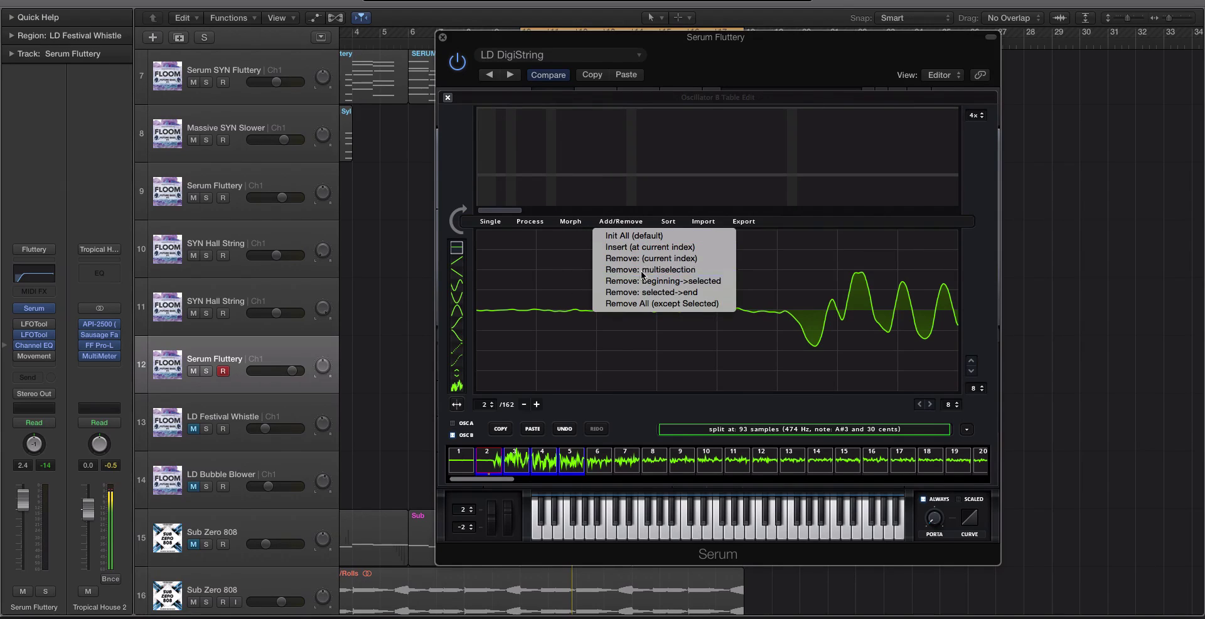
{"action": "left_click", "coordinate": [618, 298]}
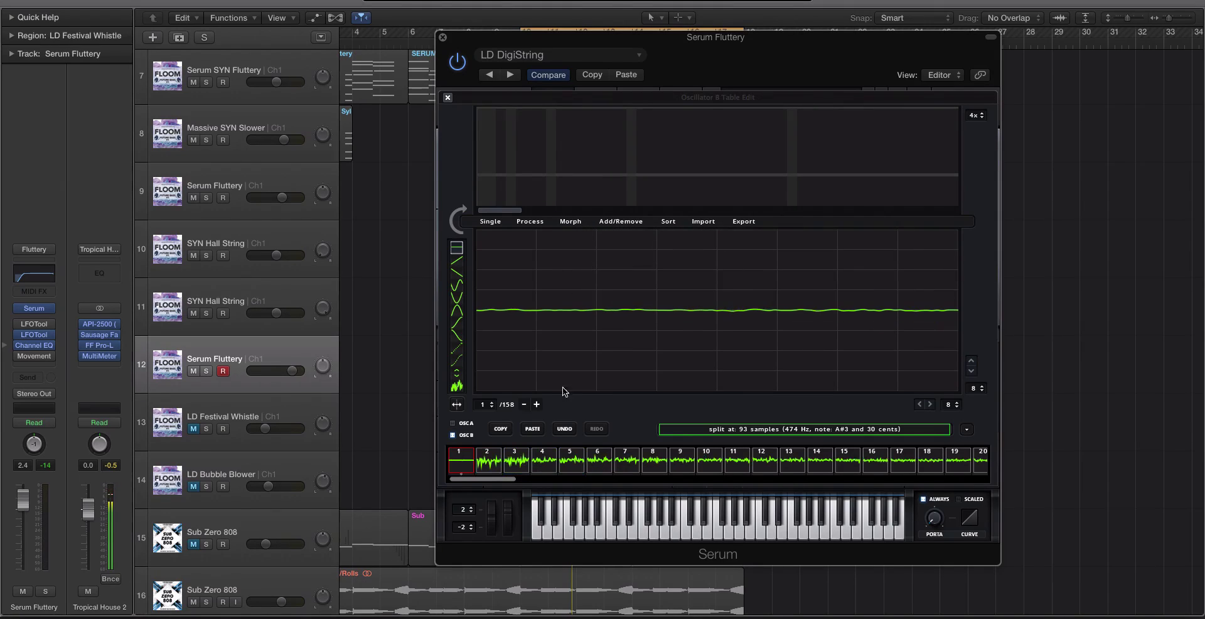
{"action": "left_click", "coordinate": [448, 97]}
{"action": "left_click_drag", "start_coordinate": [731, 297], "coordinate": [729, 176]}
Step: Reset oscillator B's wavetable position and apply X-Fade Edges (grid size) to the 158-frame table
{"action": "double_click", "coordinate": [726, 301]}
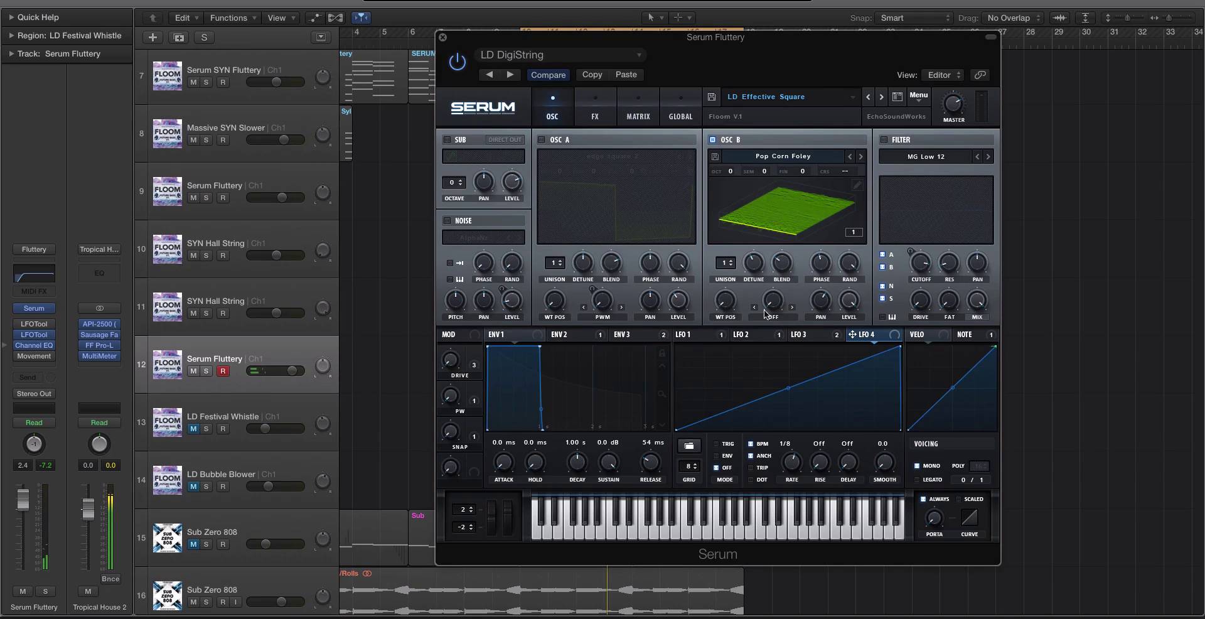
{"action": "left_click", "coordinate": [854, 185]}
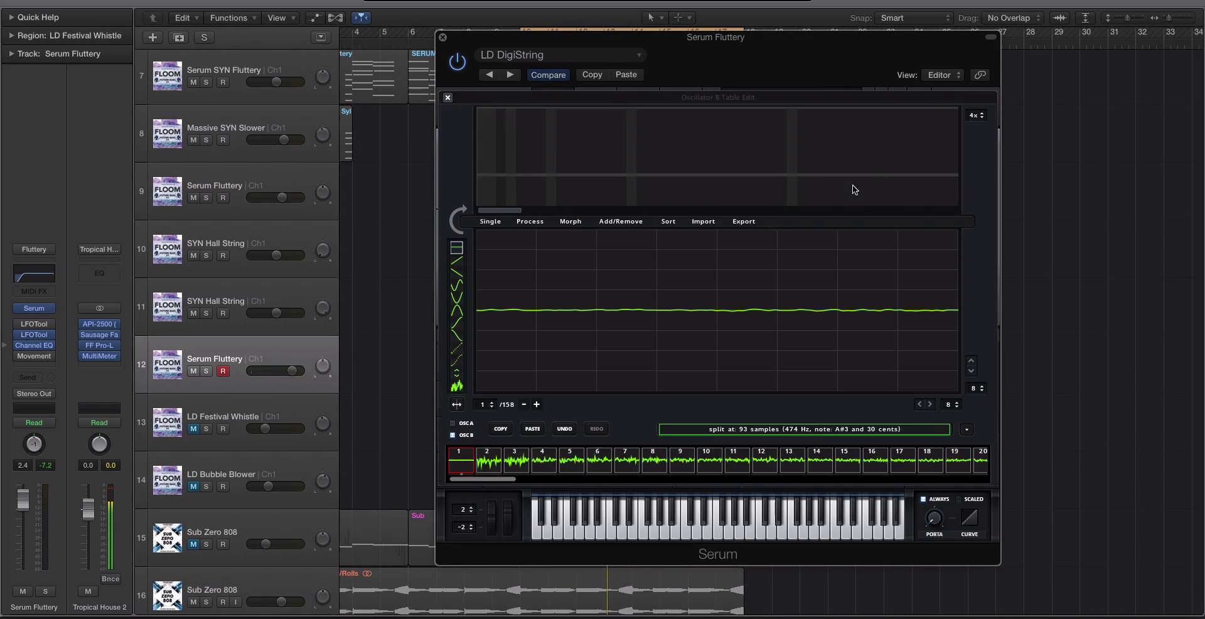
{"action": "left_click", "coordinate": [542, 224]}
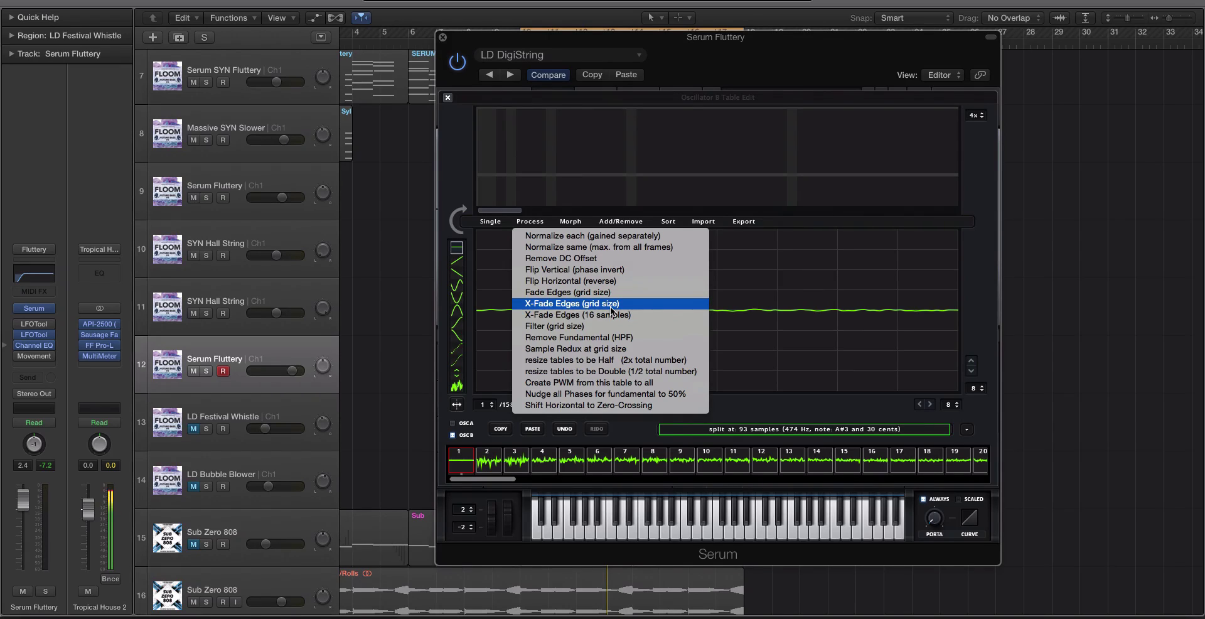
{"action": "left_click", "coordinate": [610, 305]}
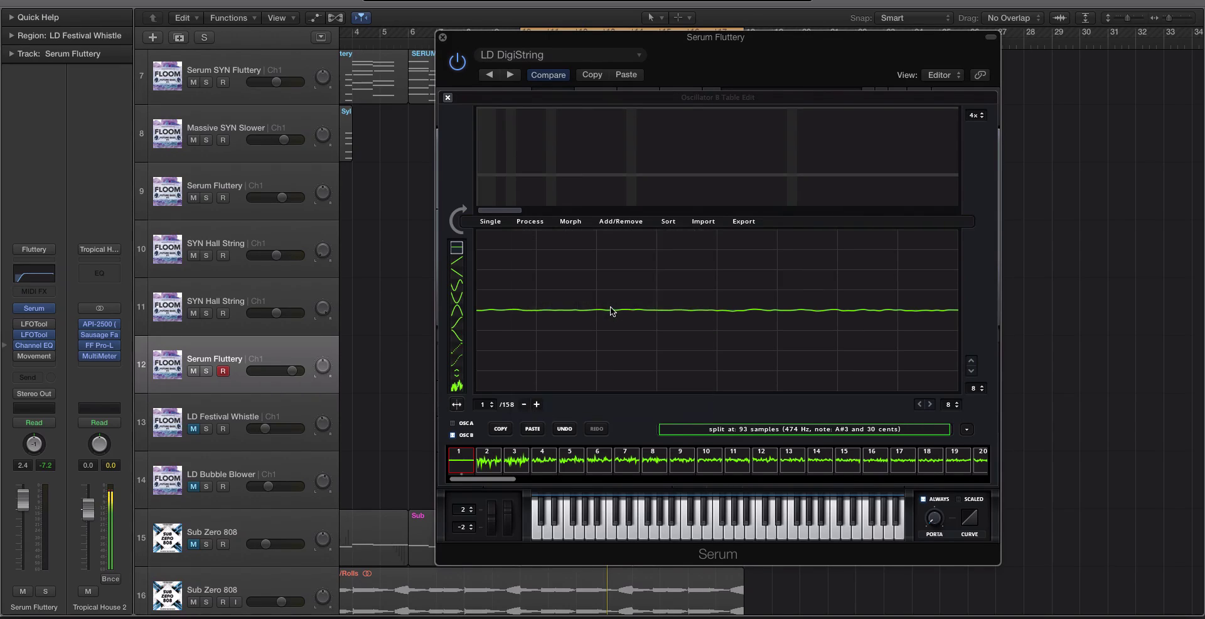
{"action": "left_click", "coordinate": [508, 460]}
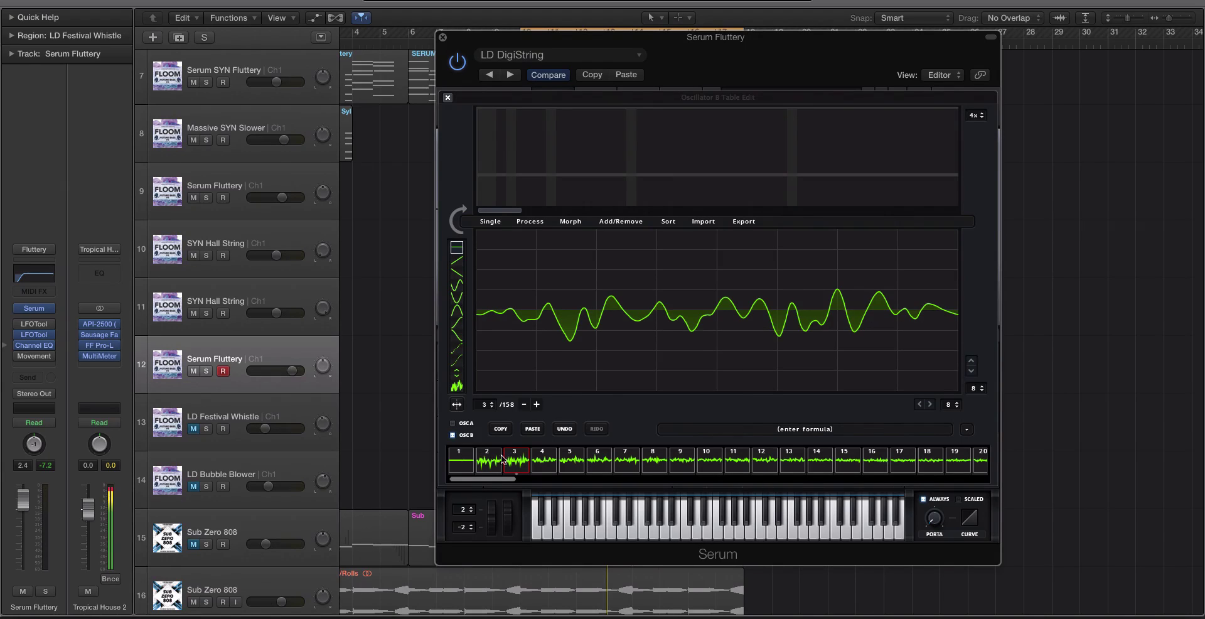
{"action": "left_click", "coordinate": [447, 97]}
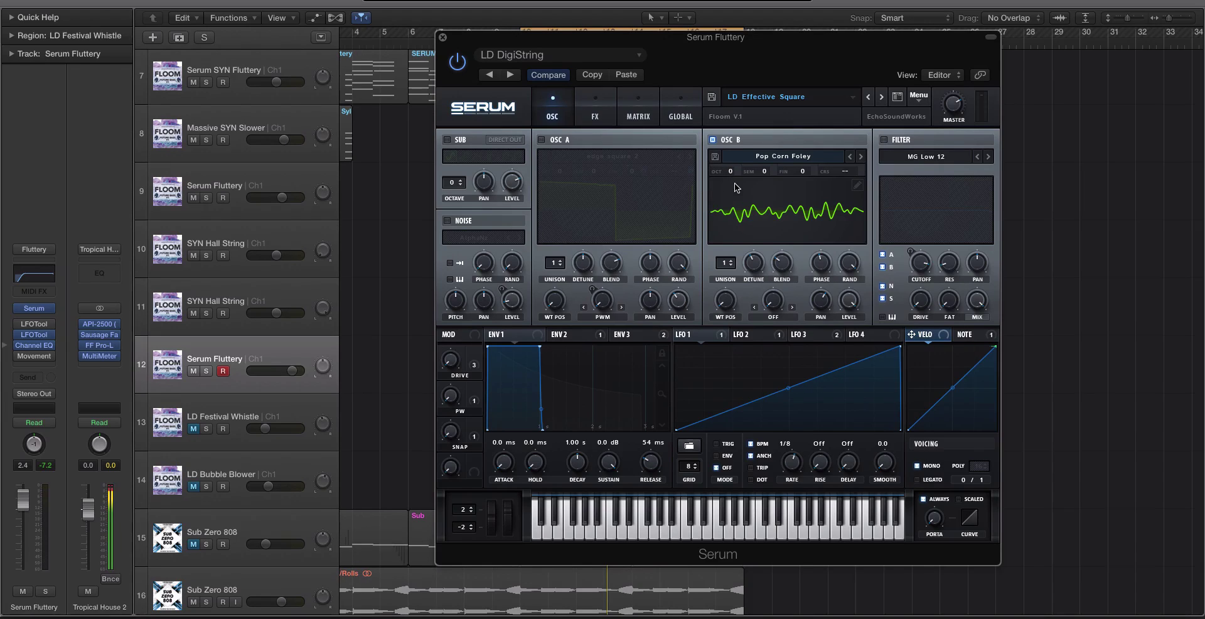
Step: Reposition the Serum window and drop OSC B's octave to -2
{"action": "left_click_drag", "start_coordinate": [625, 48], "coordinate": [581, 74]}
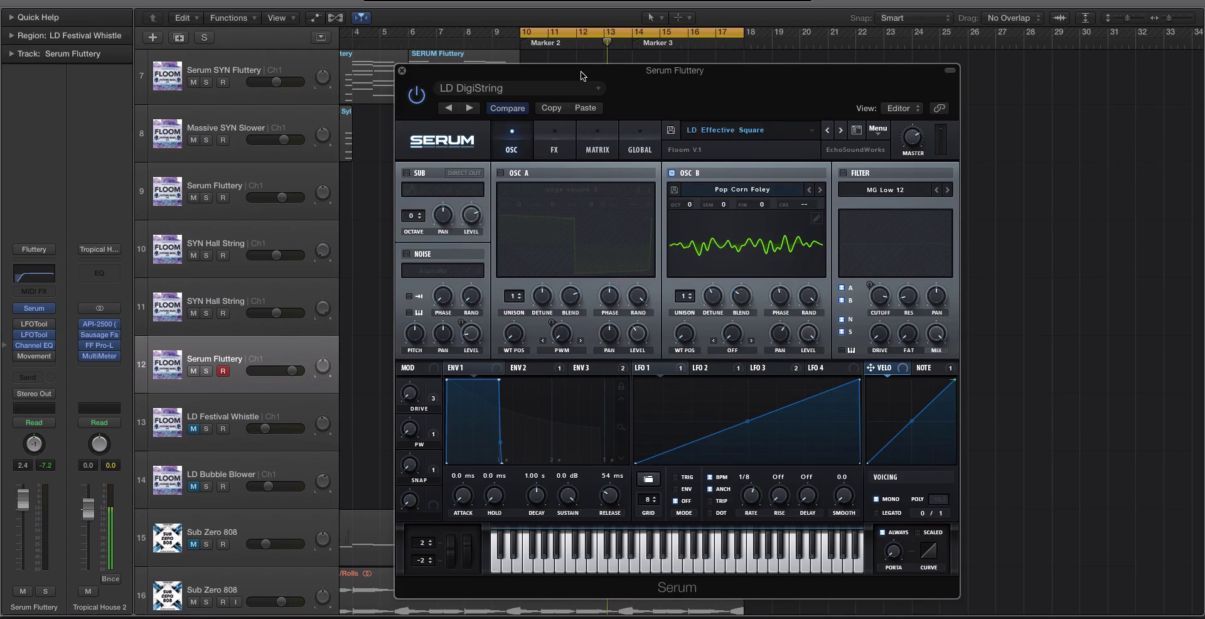
{"action": "mouse_move", "coordinate": [682, 336]}
{"action": "left_mouse_down"}
{"action": "mouse_move", "coordinate": [683, 323]}
{"action": "mouse_move", "coordinate": [698, 419]}
{"action": "mouse_move", "coordinate": [693, 356]}
{"action": "left_mouse_up"}
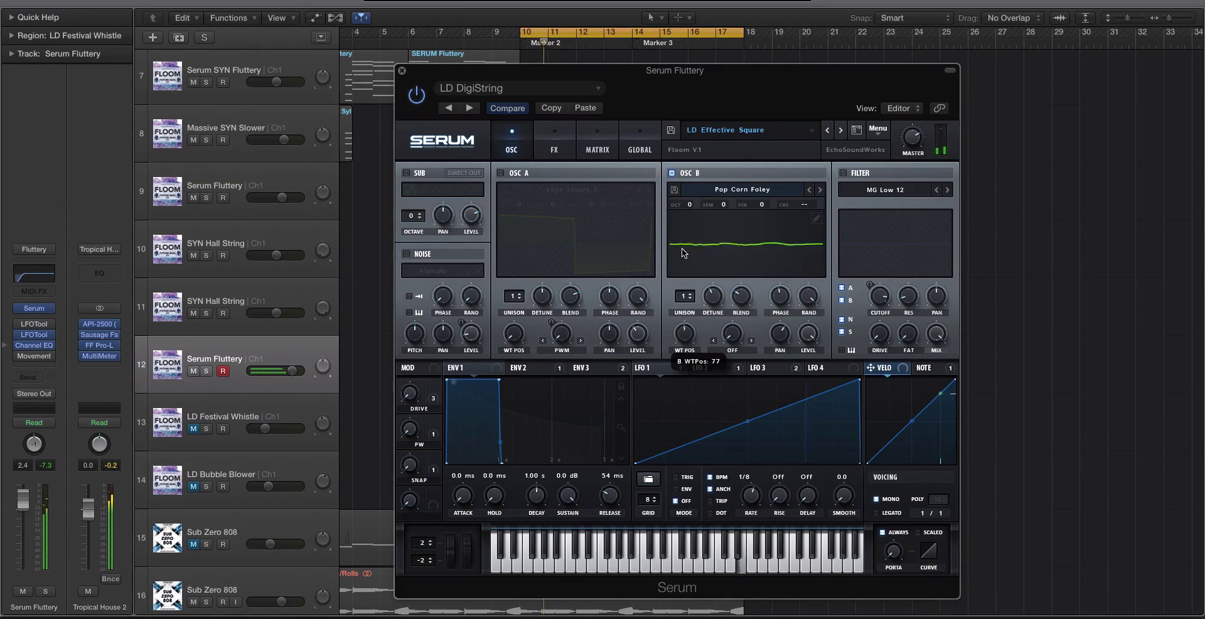
{"action": "left_click_drag", "start_coordinate": [688, 204], "coordinate": [688, 220]}
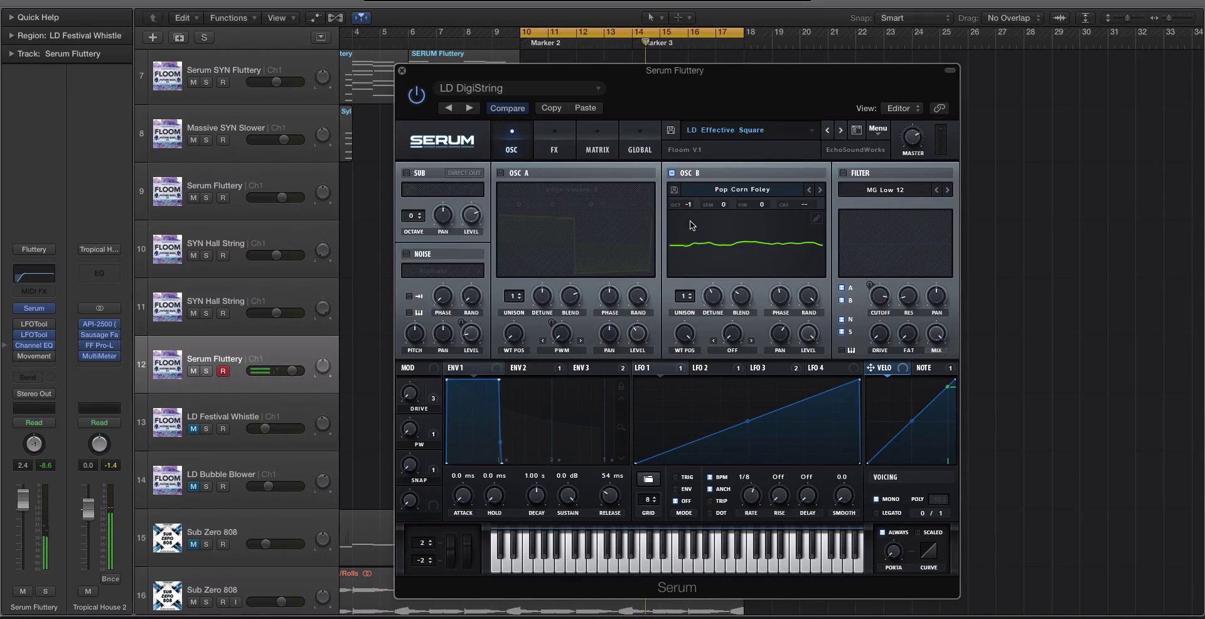
{"action": "left_click_drag", "start_coordinate": [688, 204], "coordinate": [689, 289]}
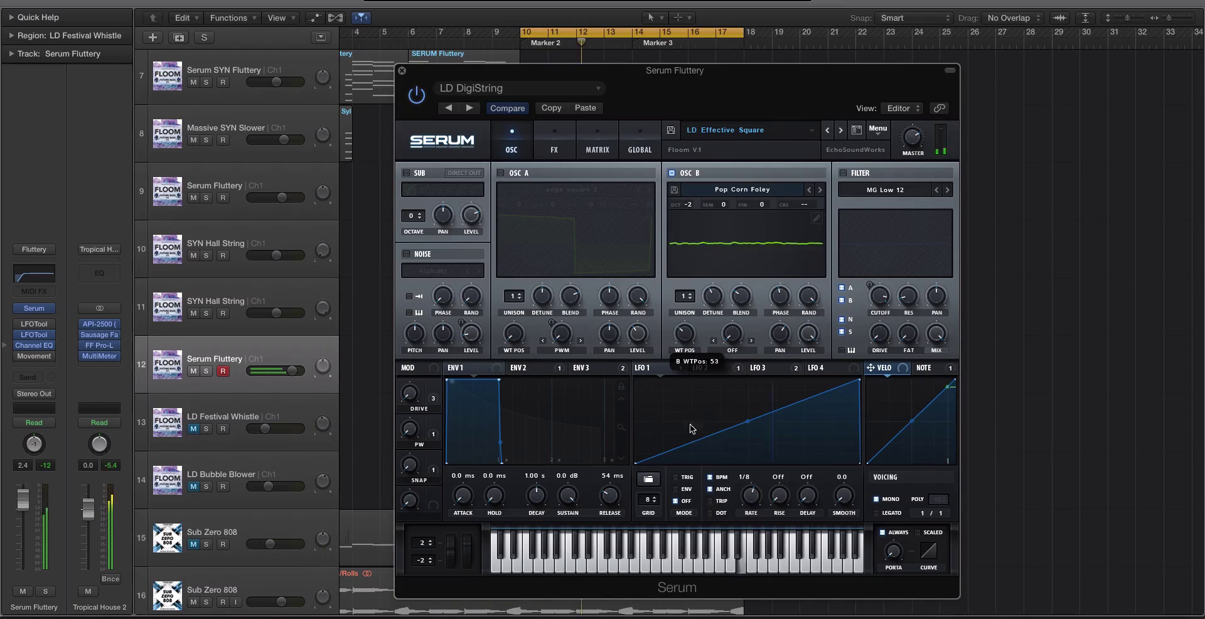
Step: Show OSC B's Pop Corn Foley wavetable in 3D, with WT POS at 45 and octave at -1
{"action": "left_click", "coordinate": [745, 247]}
{"action": "left_click_drag", "start_coordinate": [690, 334], "coordinate": [685, 460]}
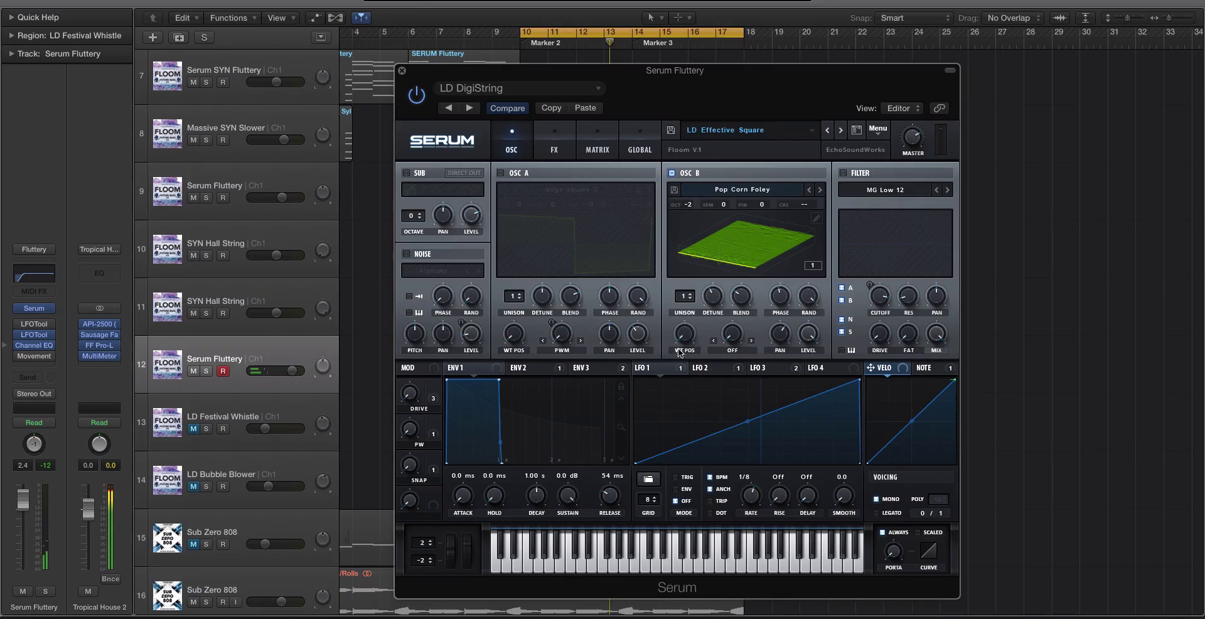
{"action": "left_click_drag", "start_coordinate": [690, 341], "coordinate": [692, 297]}
{"action": "left_click_drag", "start_coordinate": [686, 210], "coordinate": [691, 199]}
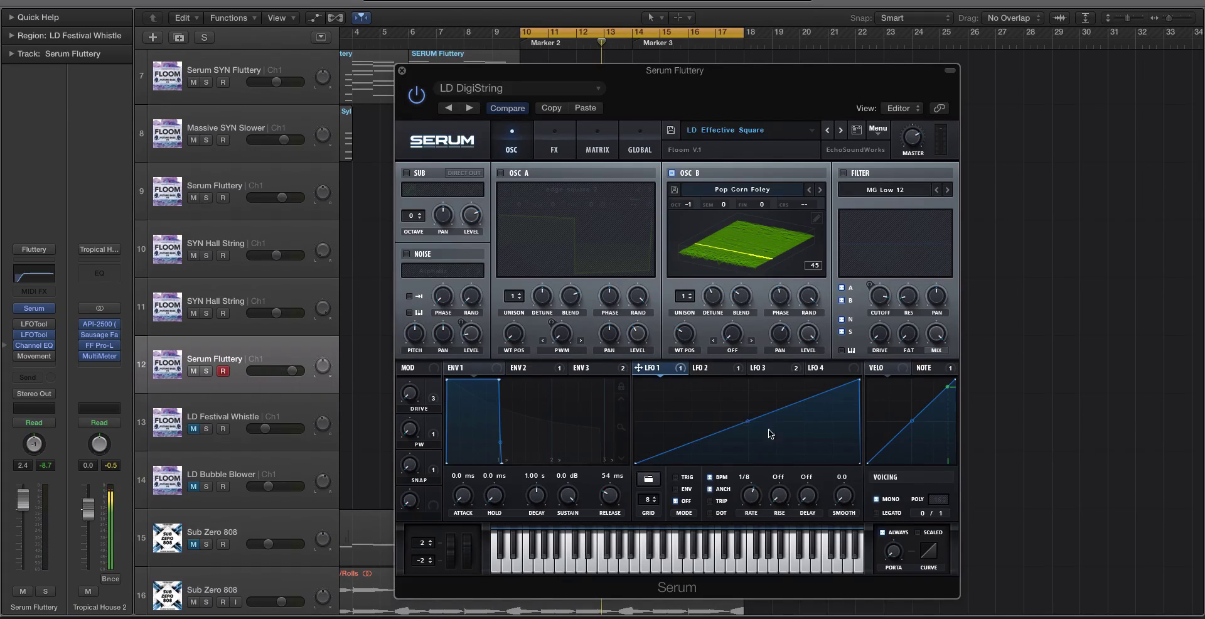
Step: Shape LFO 1 into a rising ramp that sags downward
{"action": "left_click_drag", "start_coordinate": [749, 423], "coordinate": [749, 415]}
{"action": "left_click_drag", "start_coordinate": [860, 380], "coordinate": [860, 463]}
{"action": "double_click", "coordinate": [751, 380]}
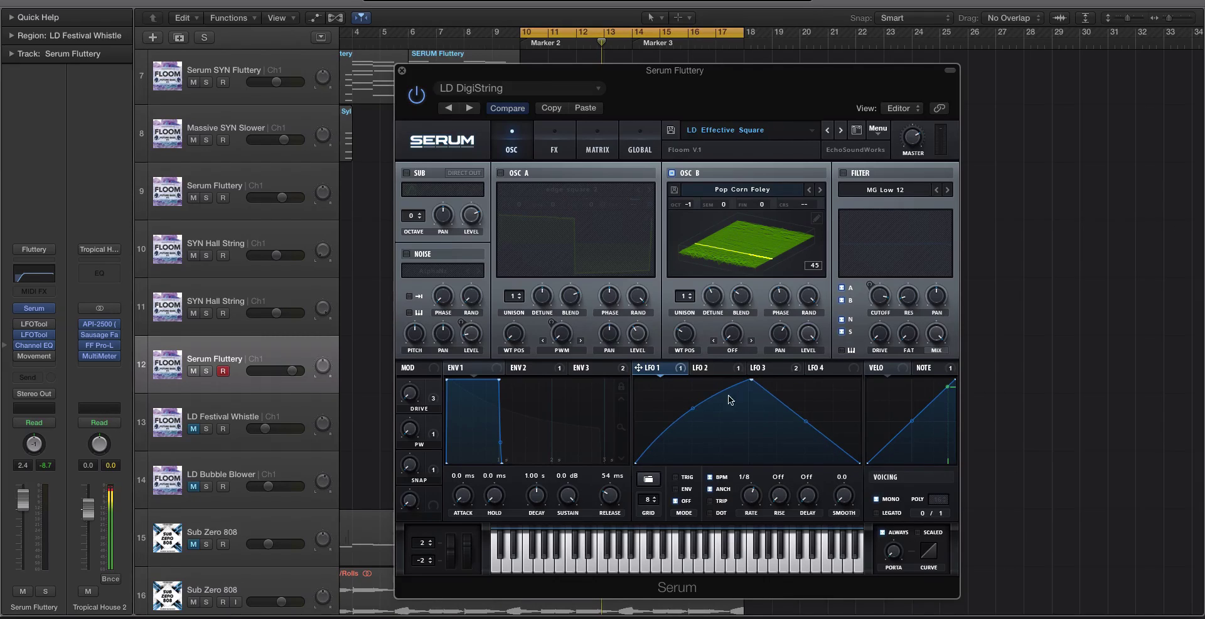
{"action": "left_click_drag", "start_coordinate": [751, 380], "coordinate": [747, 393]}
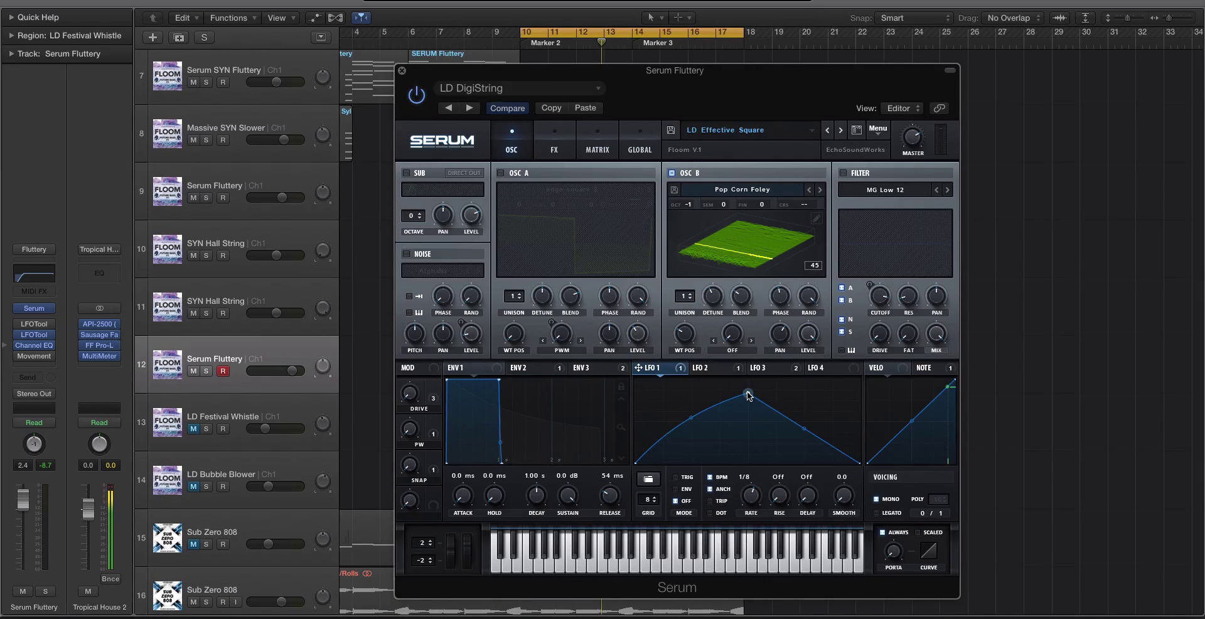
{"action": "key", "text": "super+z"}
{"action": "key", "text": "super+z"}
{"action": "key", "text": "super+z"}
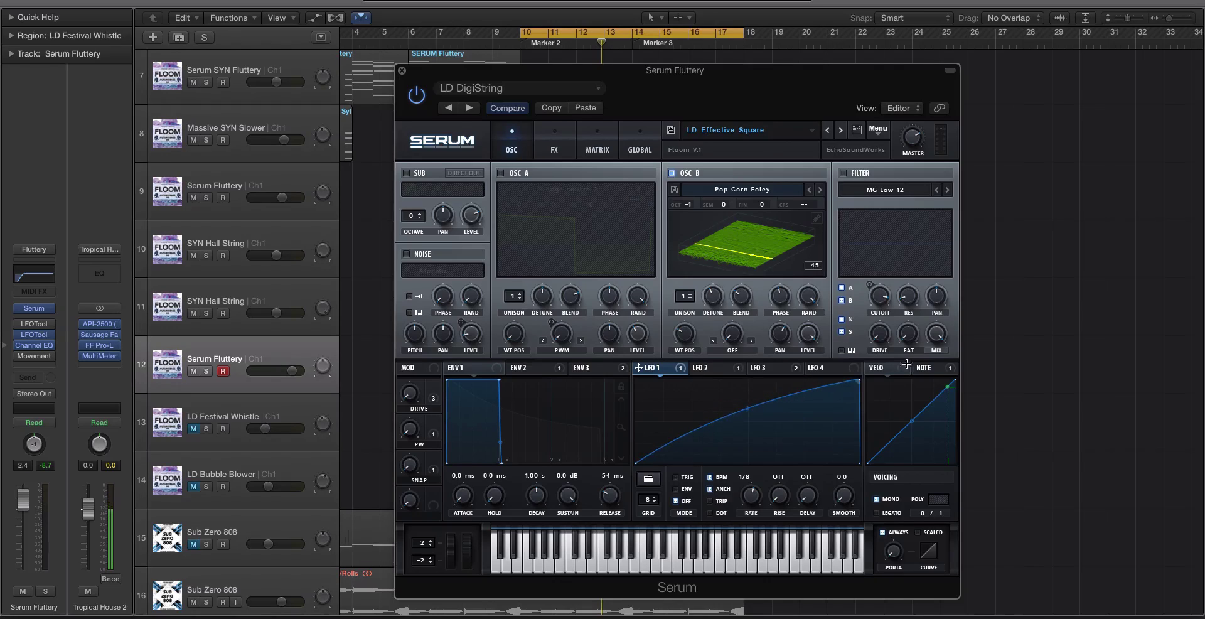
{"action": "left_click_drag", "start_coordinate": [747, 408], "coordinate": [753, 420]}
Step: Route LFO 1 to OSC B's WT POS at 1/8 rate, auditioning octaves during playback
{"action": "left_click_drag", "start_coordinate": [639, 370], "coordinate": [684, 334]}
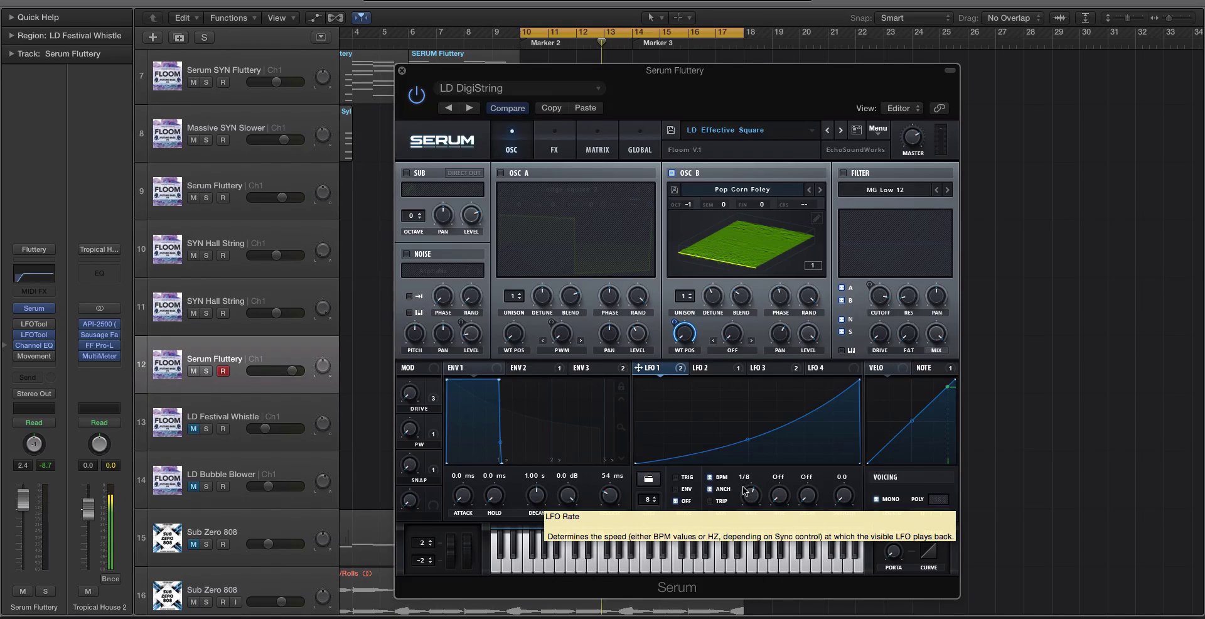
{"action": "key", "text": "space"}
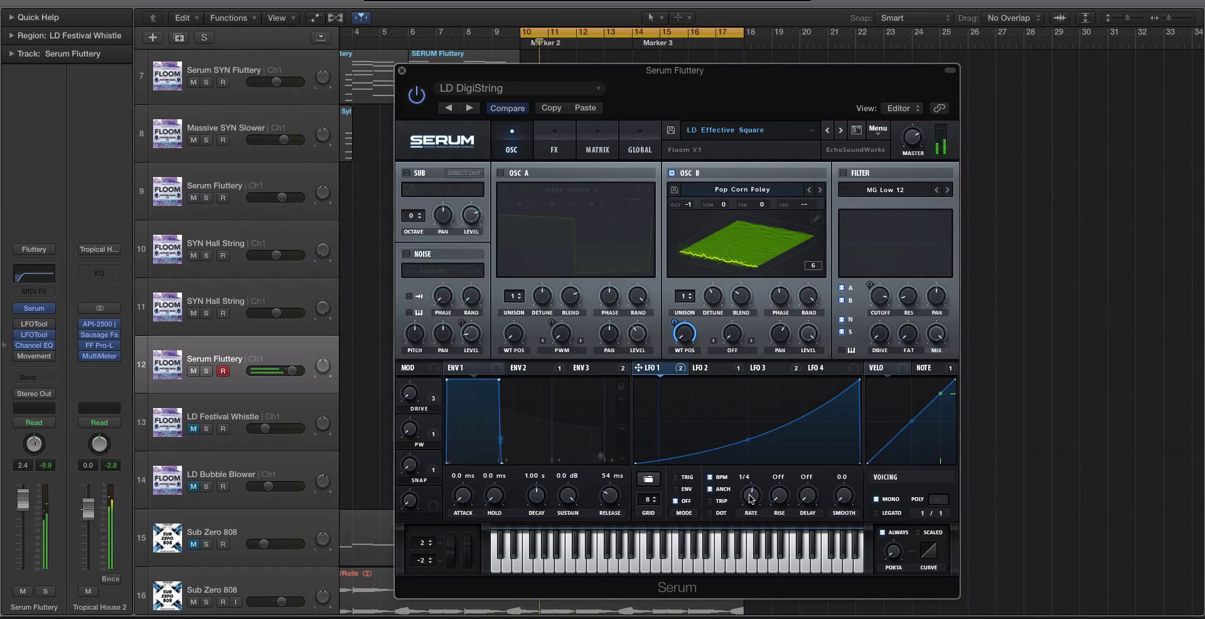
{"action": "left_click_drag", "start_coordinate": [752, 511], "coordinate": [752, 494]}
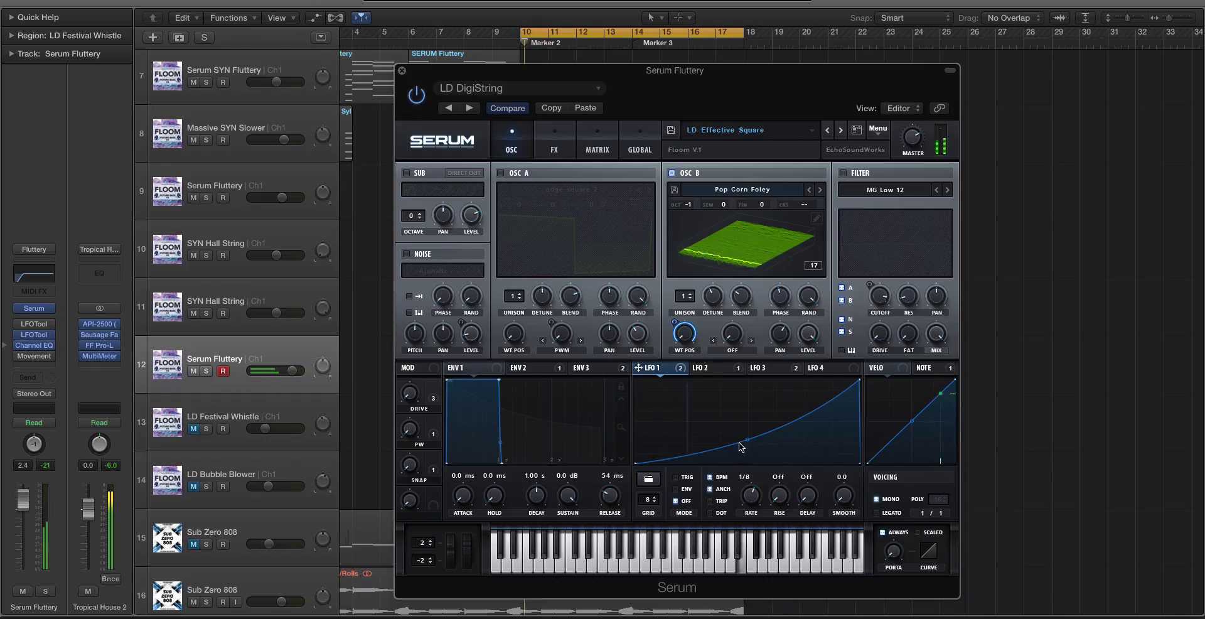
{"action": "mouse_move", "coordinate": [674, 326]}
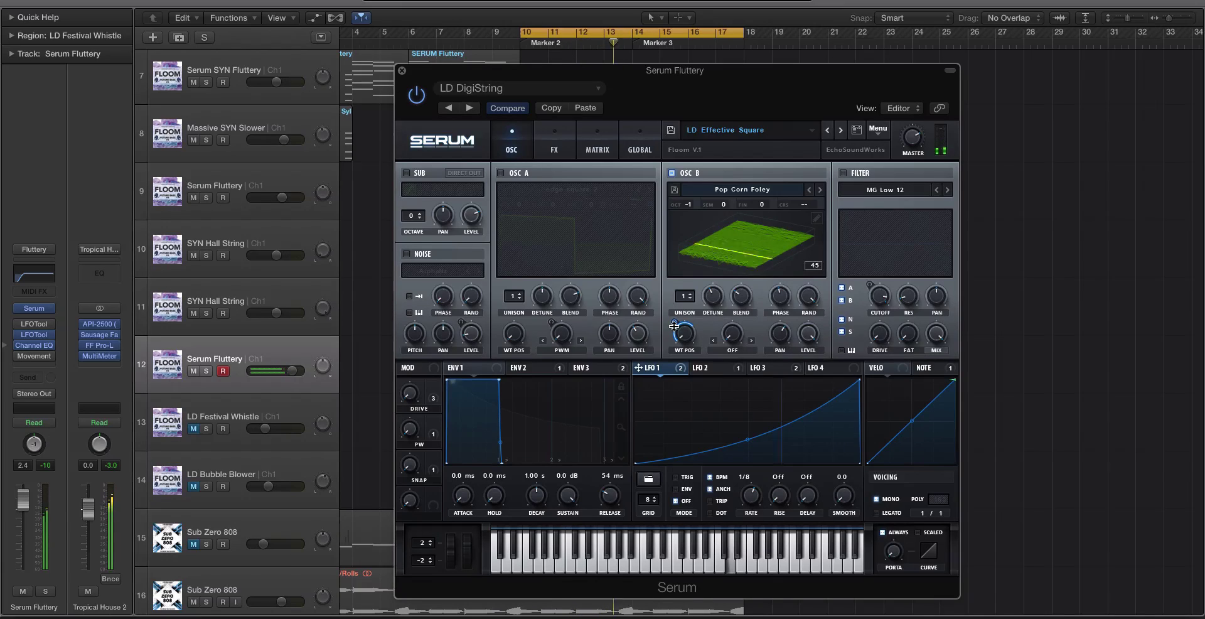
{"action": "left_click_drag", "start_coordinate": [692, 205], "coordinate": [693, 190]}
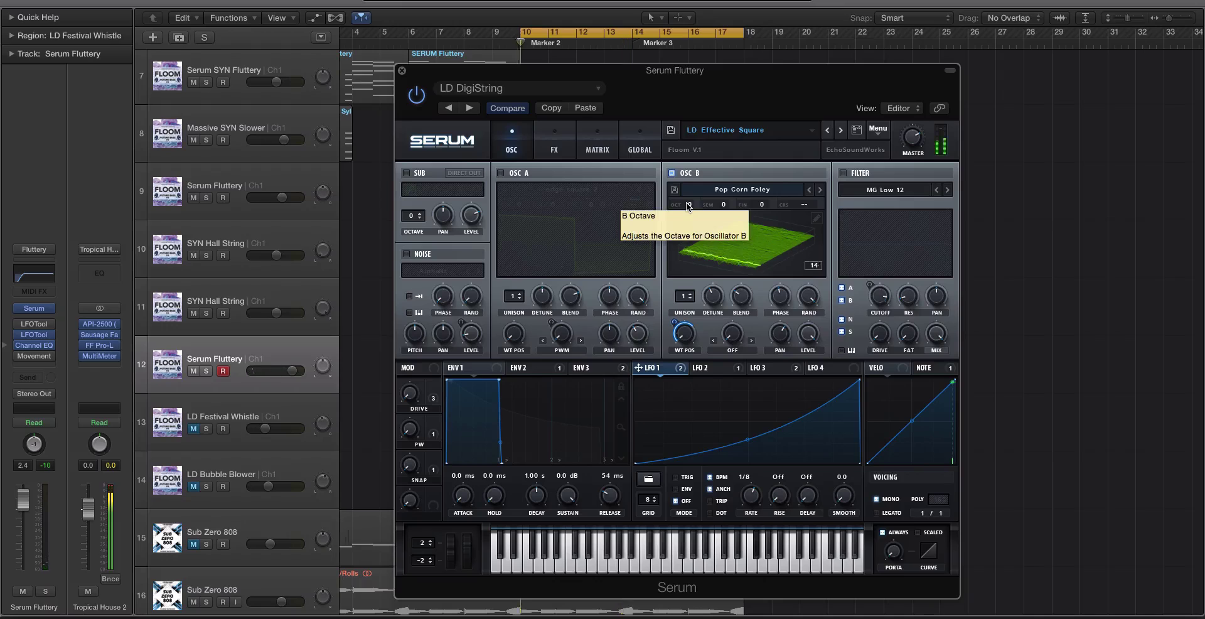
{"action": "left_click_drag", "start_coordinate": [691, 205], "coordinate": [695, 231]}
{"action": "left_click_drag", "start_coordinate": [460, 71], "coordinate": [467, 114]}
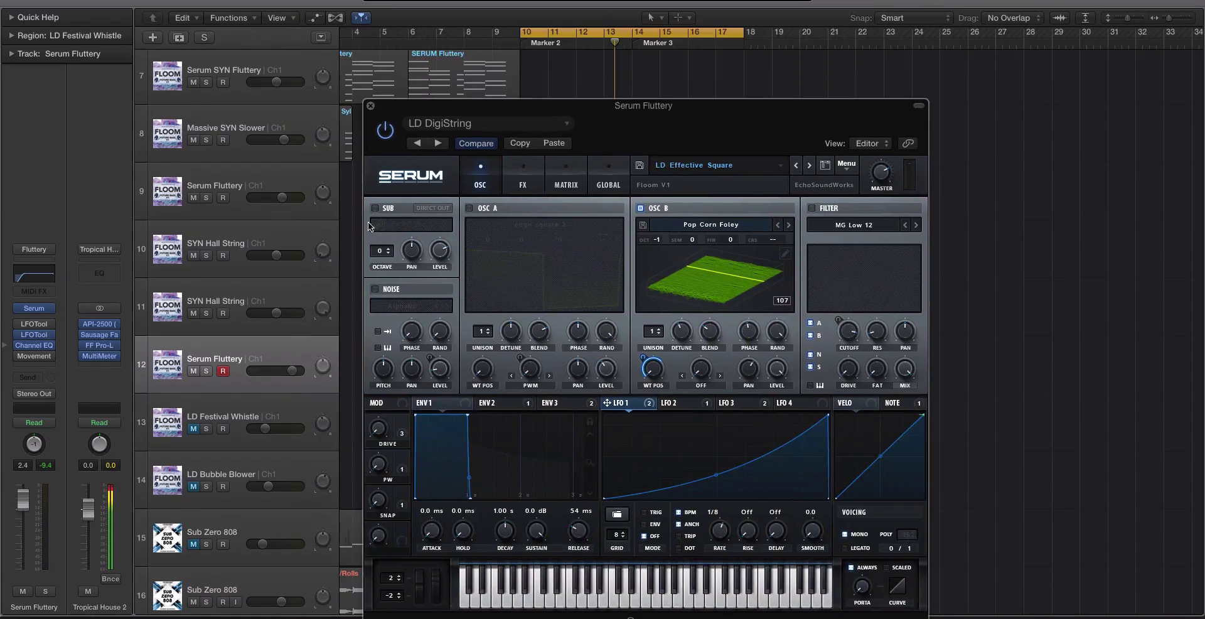
Step: Enable AlphaNz noise and OSC A's edge square 2, and bypass LFO 1 on OSC A's coarse pitch
{"action": "left_click", "coordinate": [375, 289]}
{"action": "left_click", "coordinate": [471, 209]}
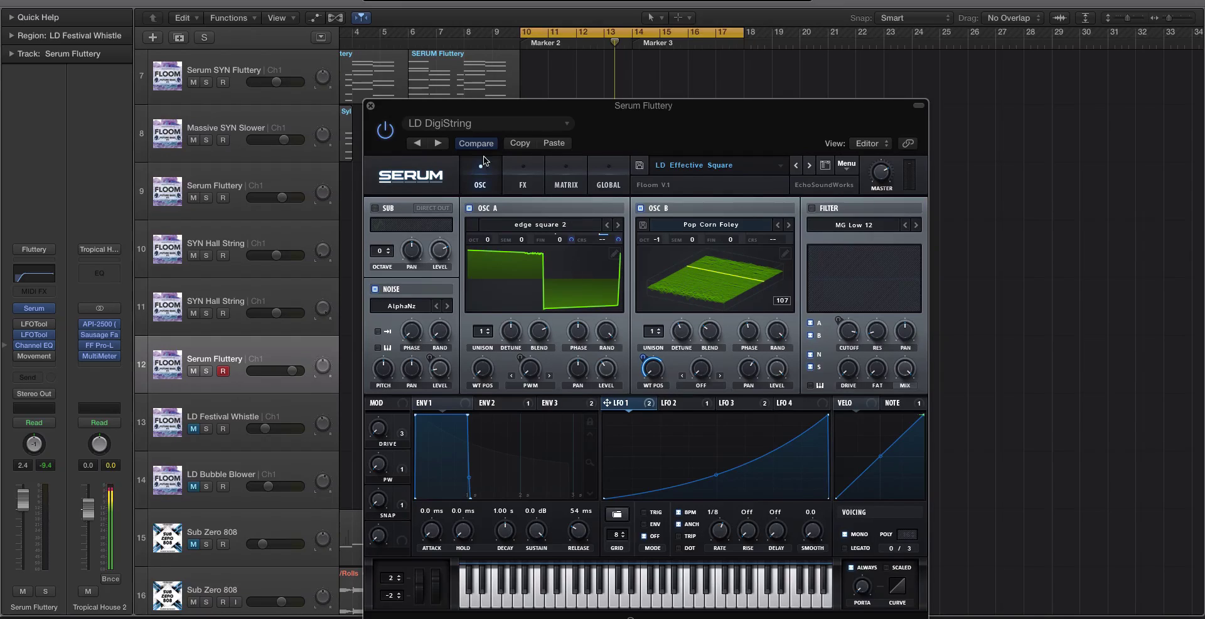
{"action": "key", "text": "space"}
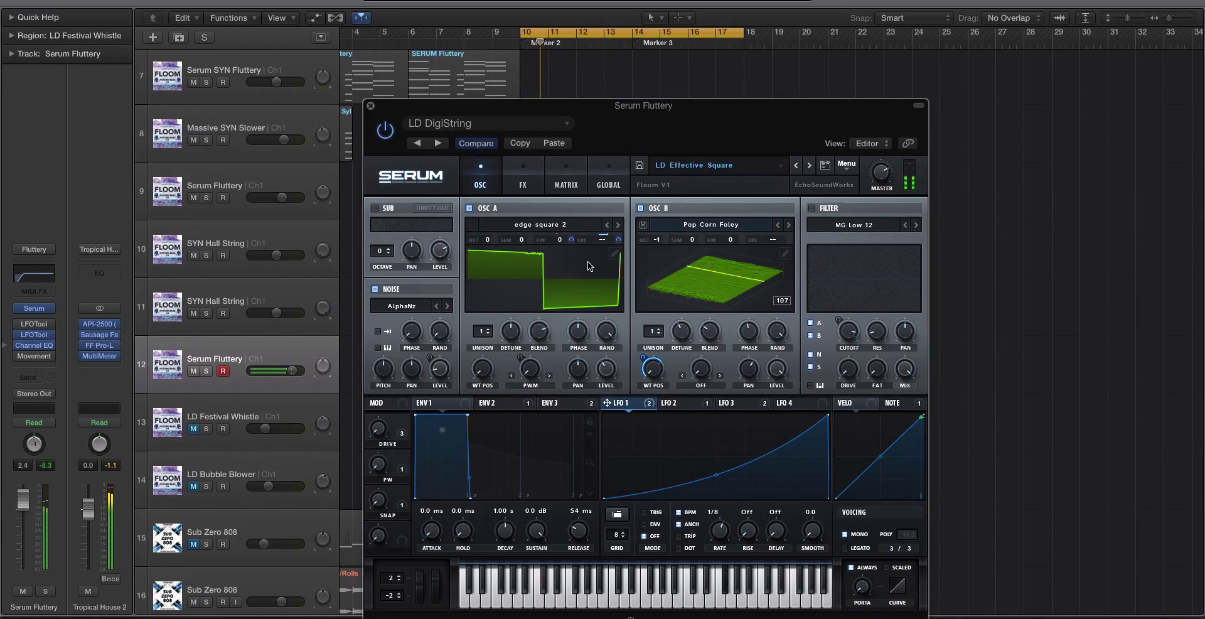
{"action": "right_click", "coordinate": [618, 240]}
{"action": "left_click", "coordinate": [660, 268]}
Step: Turn on the MG Low 12 filter and raise OSC B's unison to 2 voices
{"action": "mouse_move", "coordinate": [644, 357]}
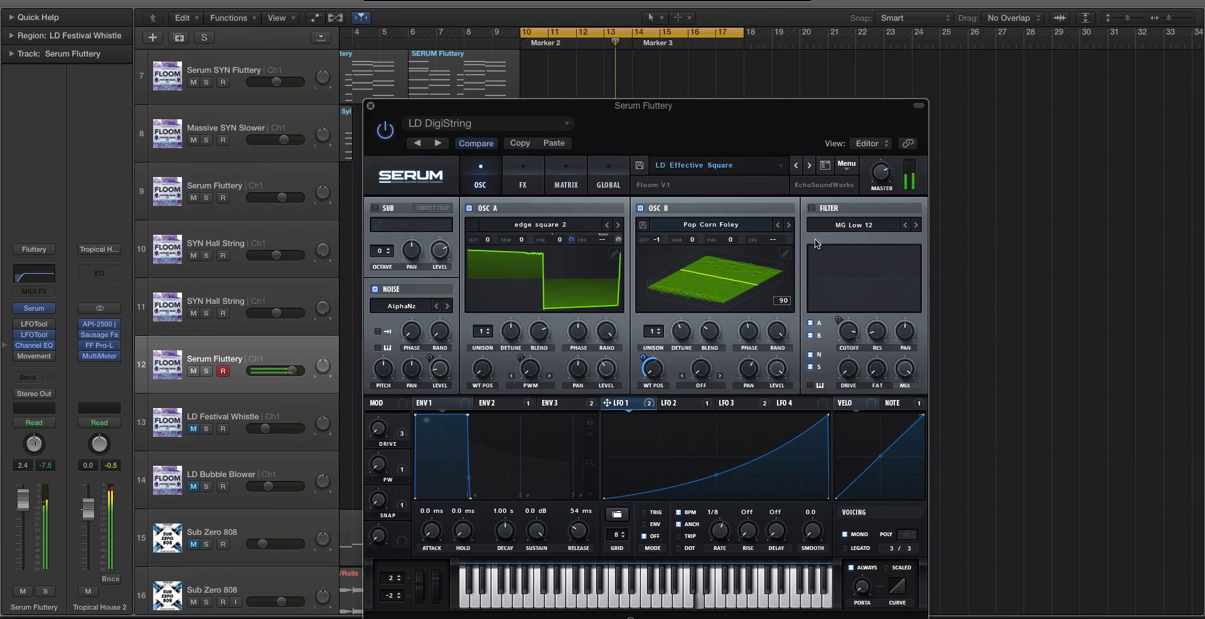
{"action": "left_click", "coordinate": [812, 208]}
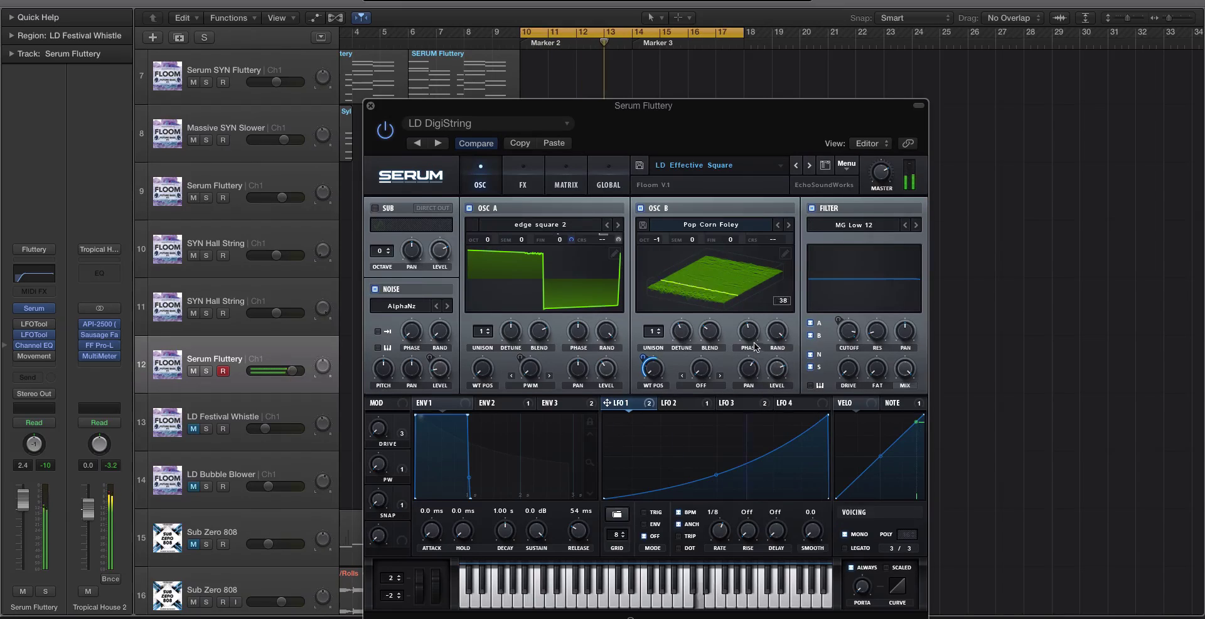
{"action": "left_click_drag", "start_coordinate": [652, 331], "coordinate": [715, 312]}
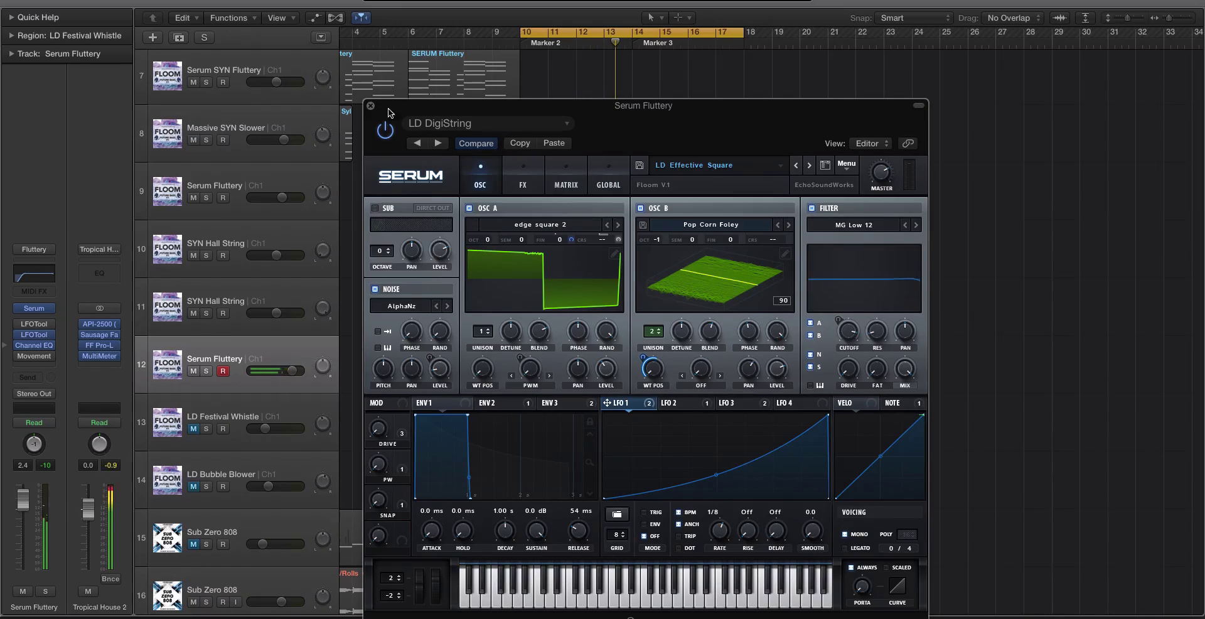
{"action": "left_click_drag", "start_coordinate": [395, 113], "coordinate": [574, 52]}
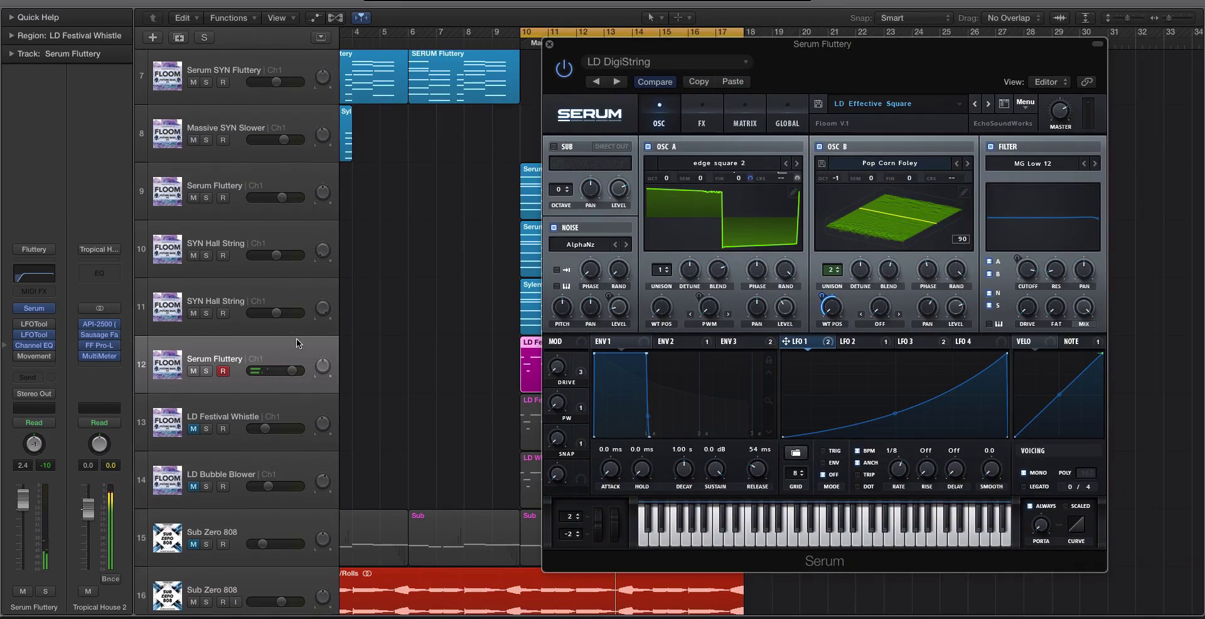
Step: Raise the Serum Fluttery track to +2.8 dB, soloing it briefly then unsoloing
{"action": "left_click_drag", "start_coordinate": [292, 370], "coordinate": [309, 382]}
{"action": "left_click", "coordinate": [206, 371]}
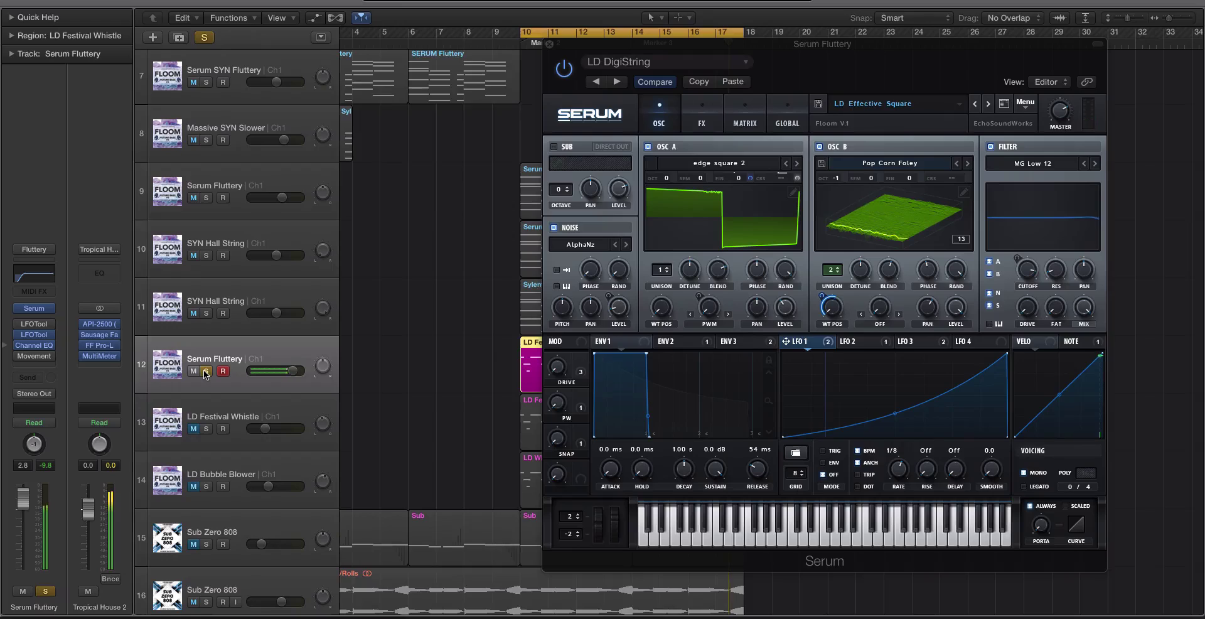
{"action": "left_click", "coordinate": [206, 371]}
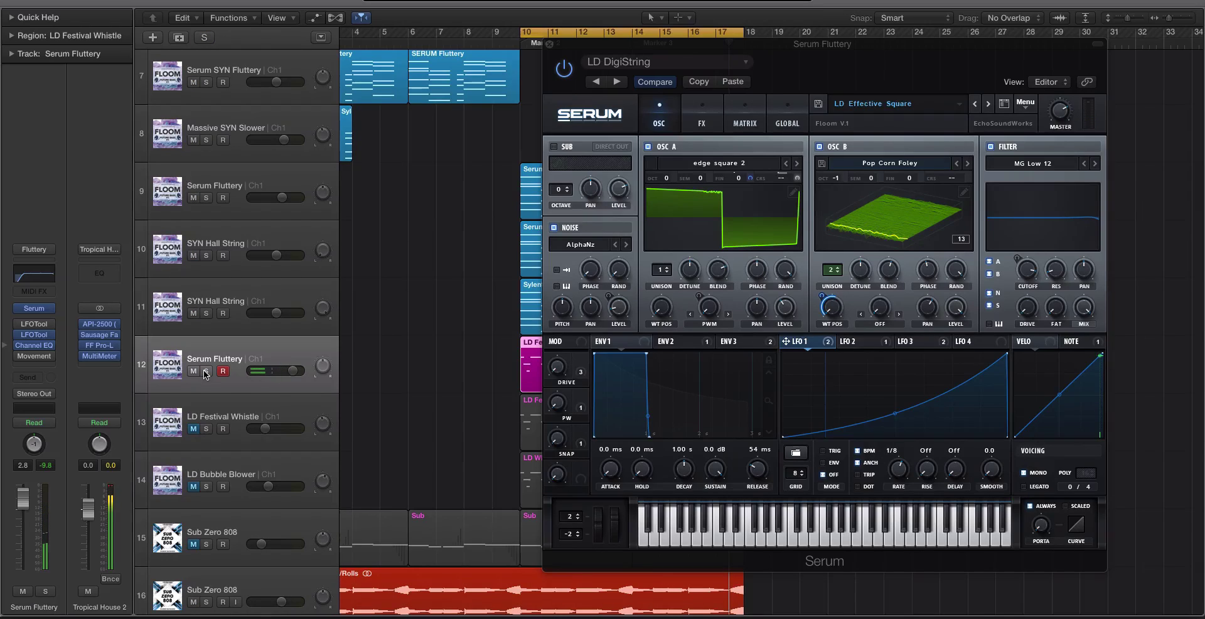